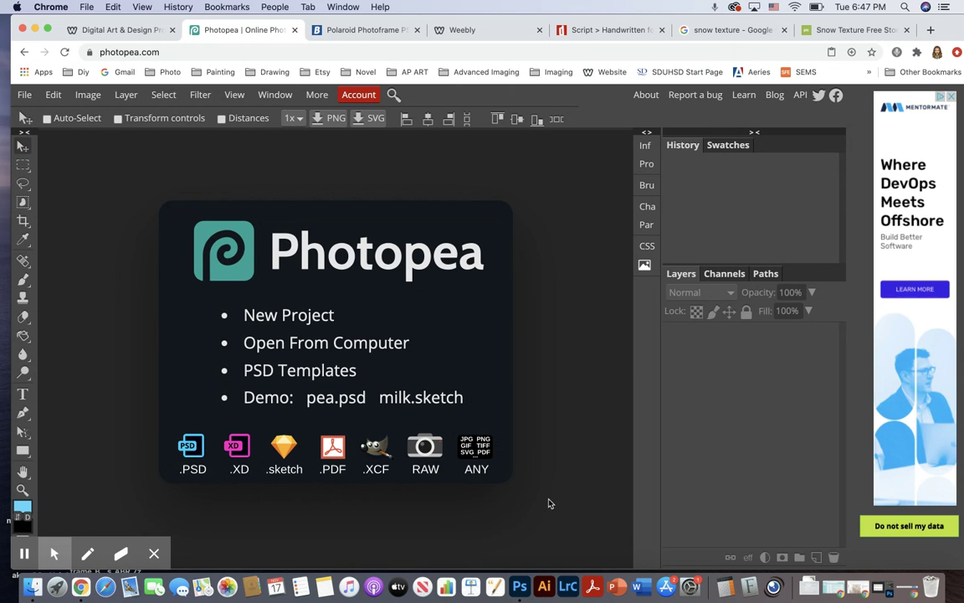
Step: Create a new project 7 in wide and 5 in high at 300 DPI with a white background
left_click(24, 93)
mouse_move(48, 98)
left_click(42, 113)
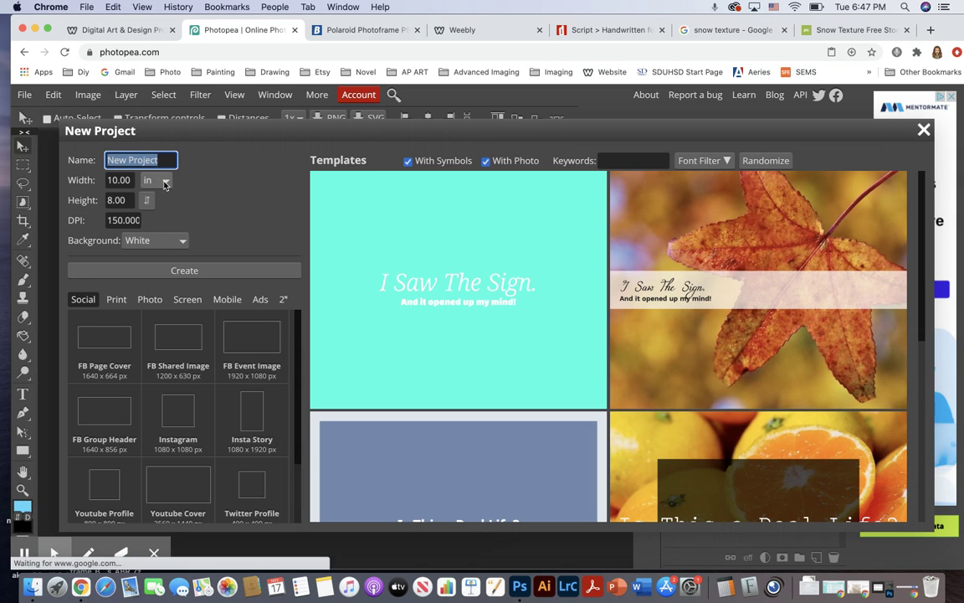
left_click(129, 180)
type("7")
left_click(130, 200)
type("5")
left_click(126, 221)
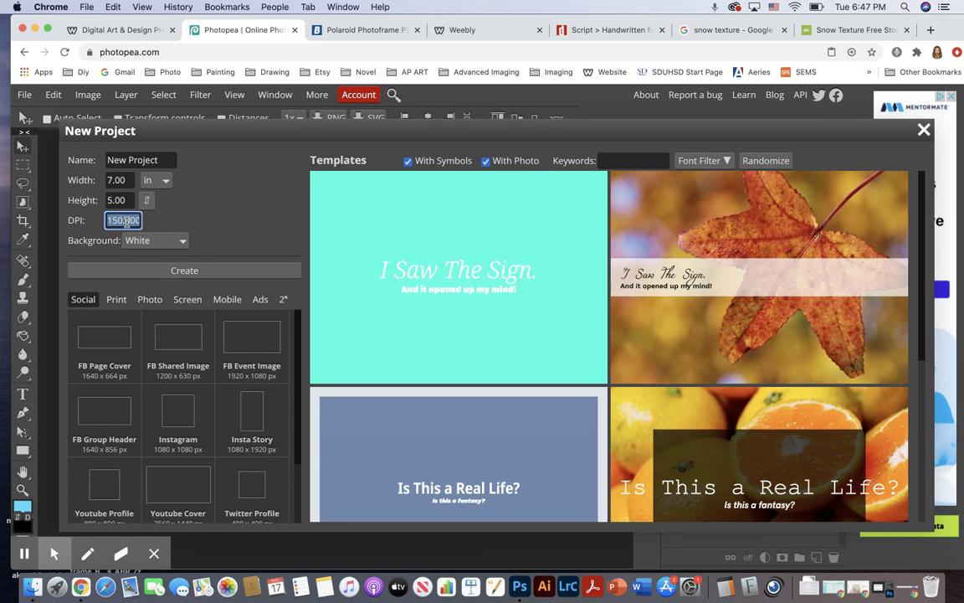
type("300")
left_click(191, 225)
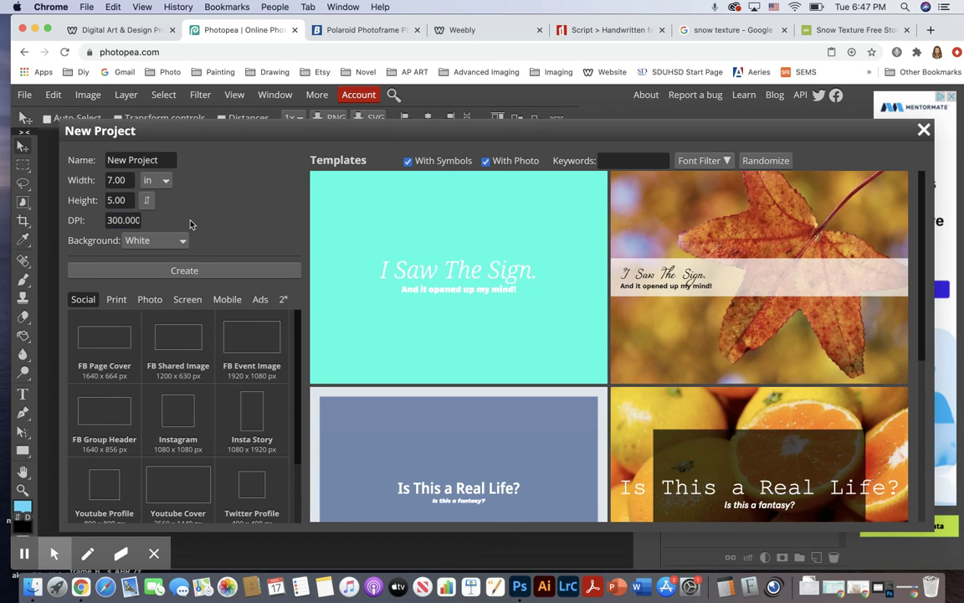
left_click(214, 273)
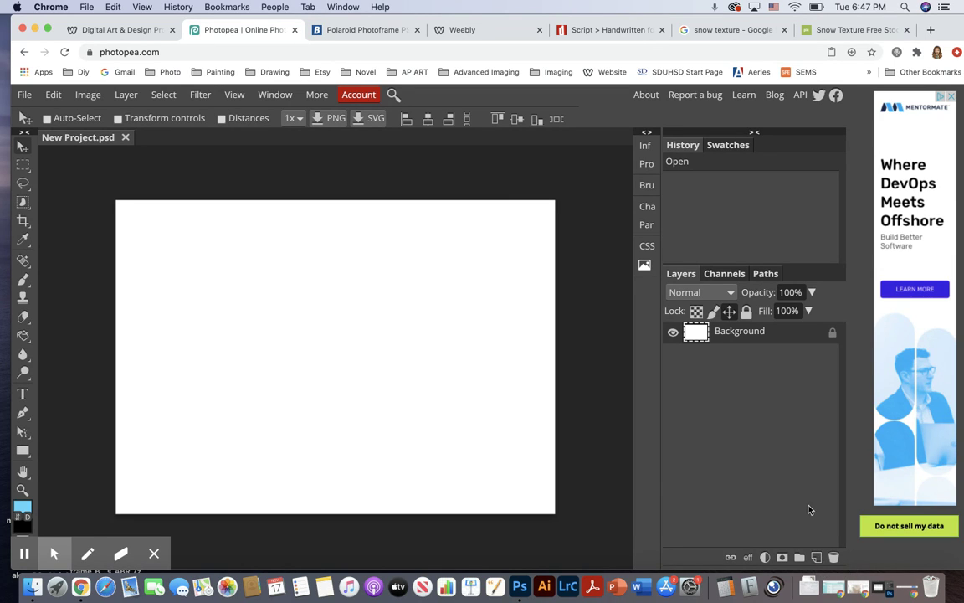
Step: Add a new layer above the Background and name it "snow hills"
left_click(817, 558)
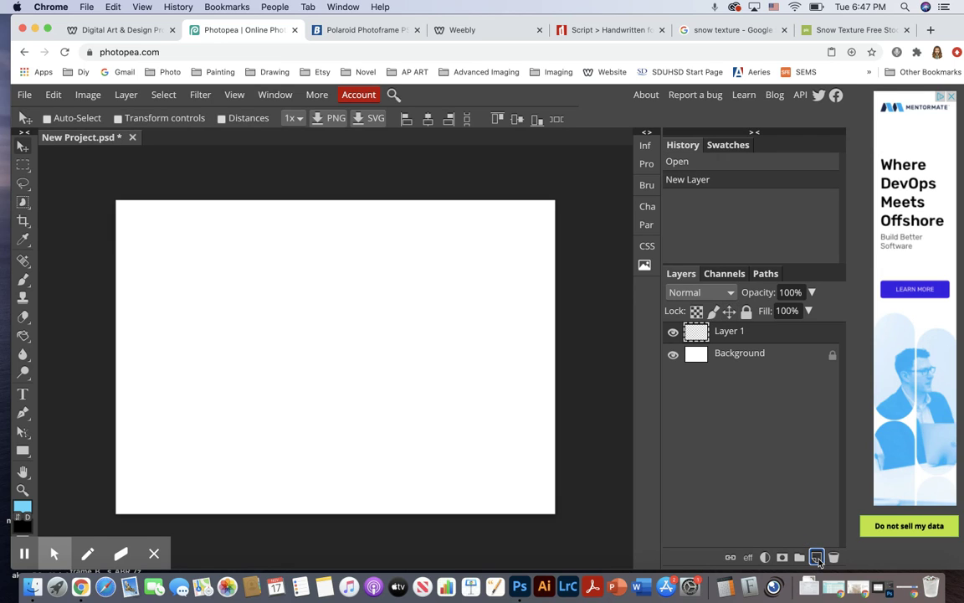
double_click(728, 334)
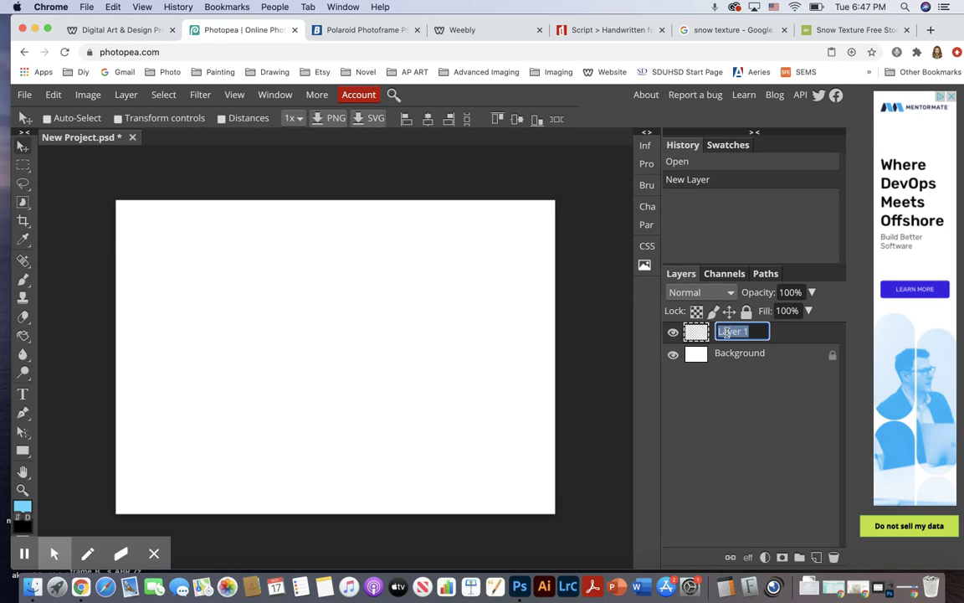
type("Snow h")
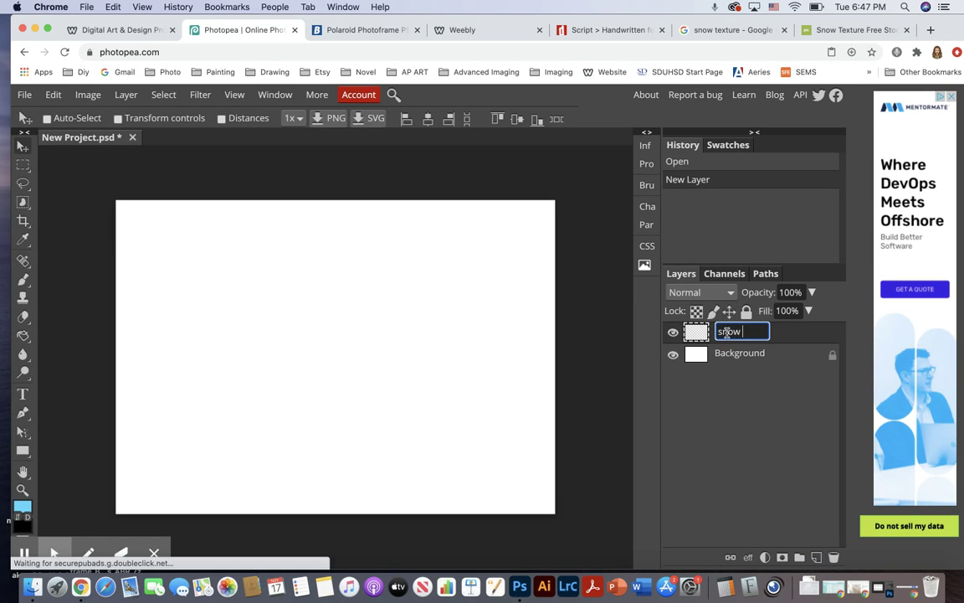
type("ills")
key("Return")
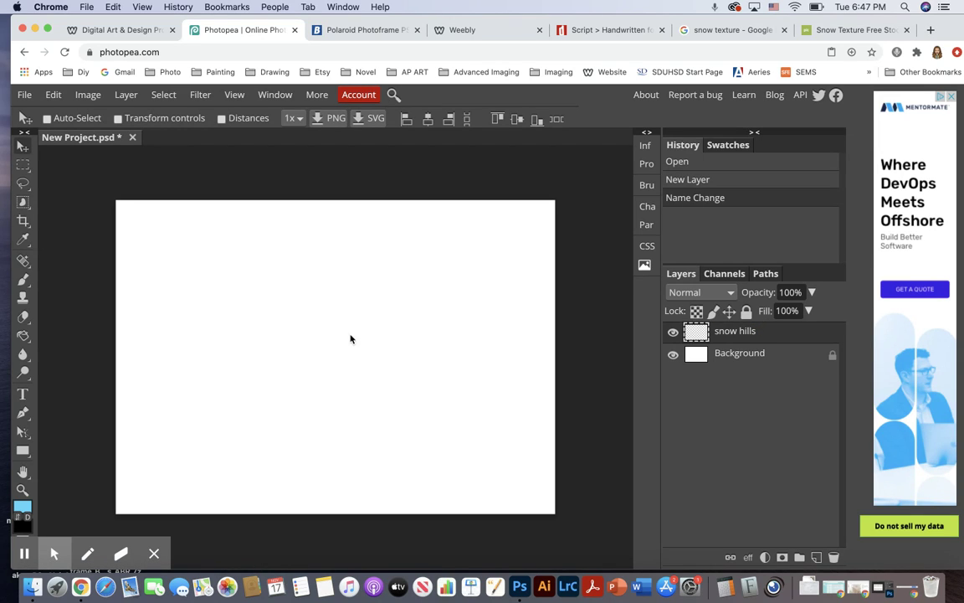
Step: Set the shape fill to white and choose the regular Pen tool for drawing
left_click(23, 413)
left_click(24, 414)
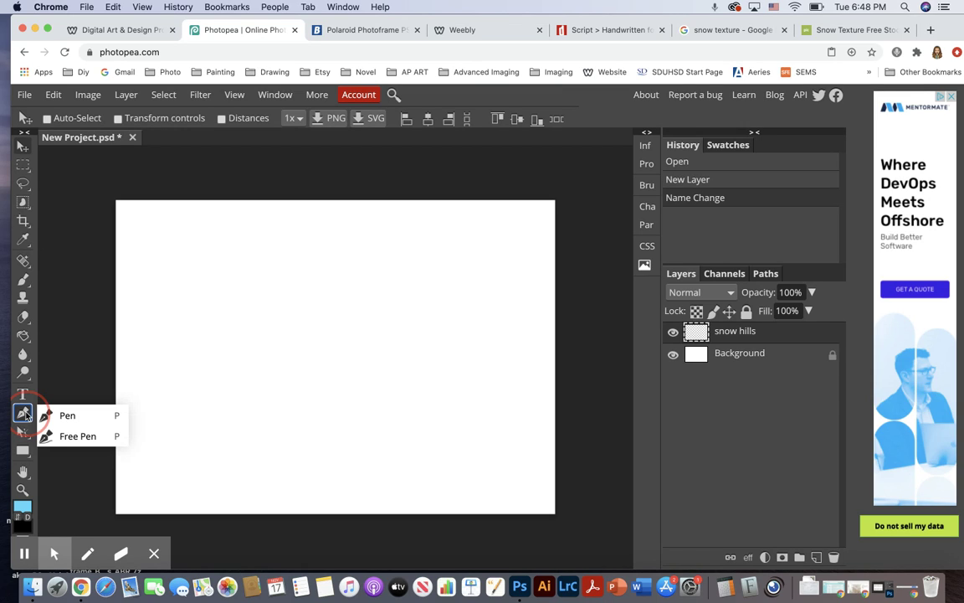
mouse_move(25, 416)
left_mouse_down()
mouse_move(98, 412)
mouse_move(80, 415)
mouse_move(80, 442)
left_mouse_up()
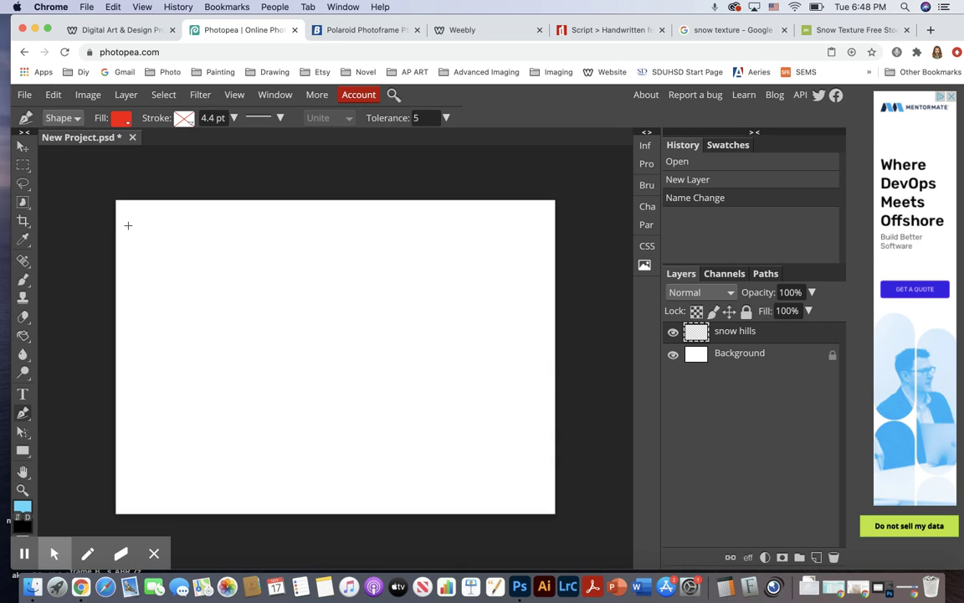
left_click(122, 120)
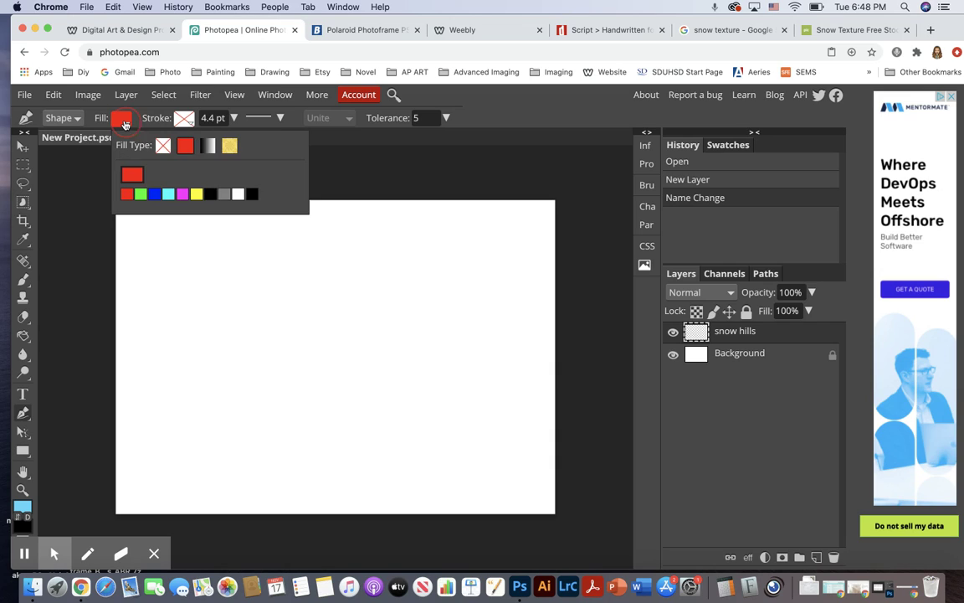
left_click(238, 194)
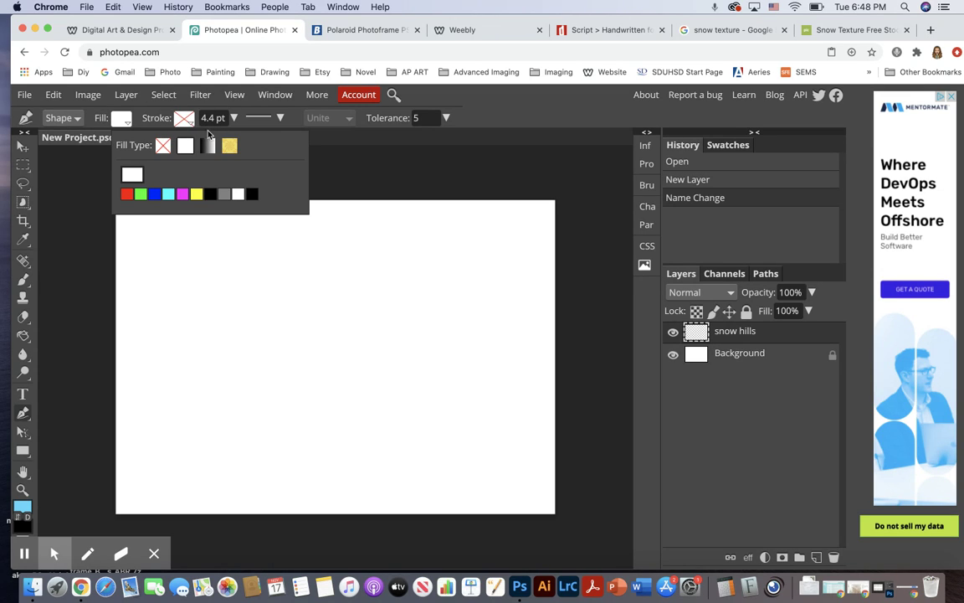
left_click(341, 144)
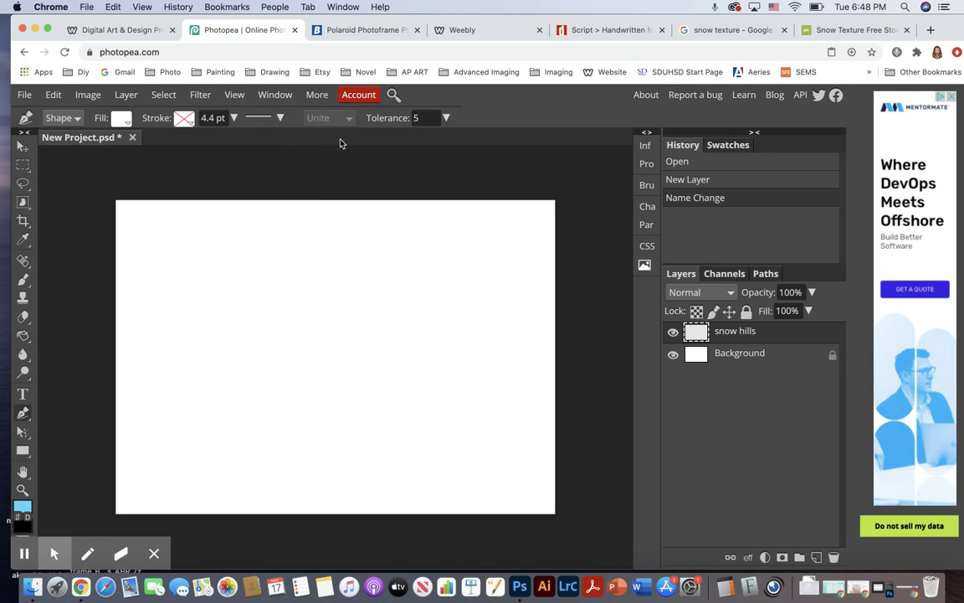
right_click(22, 412)
left_click(64, 414)
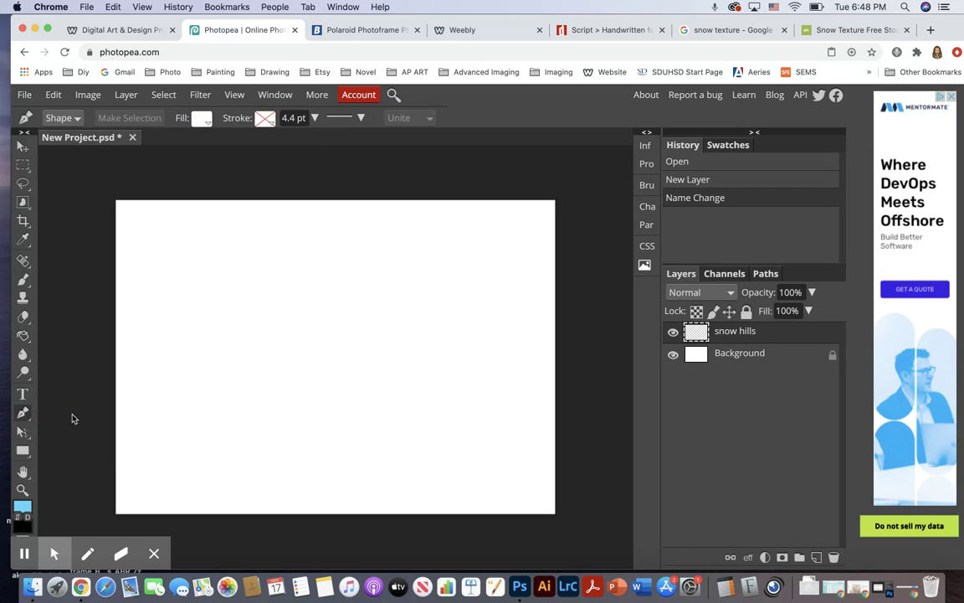
Step: Draw a closed, curved hill shape with the Pen tool across the lower part of the canvas, following its side and bottom edges
left_click(116, 360)
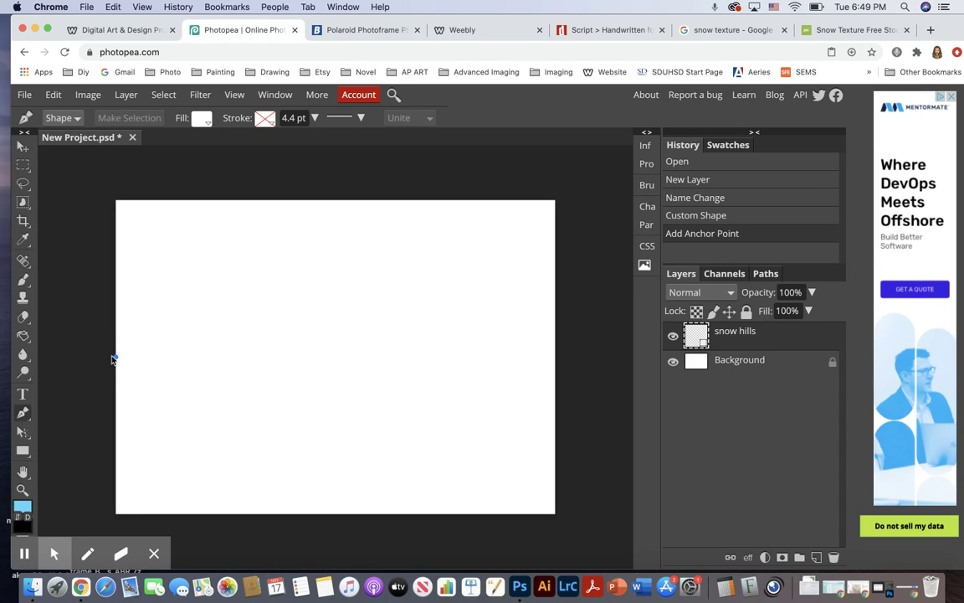
left_click(240, 442)
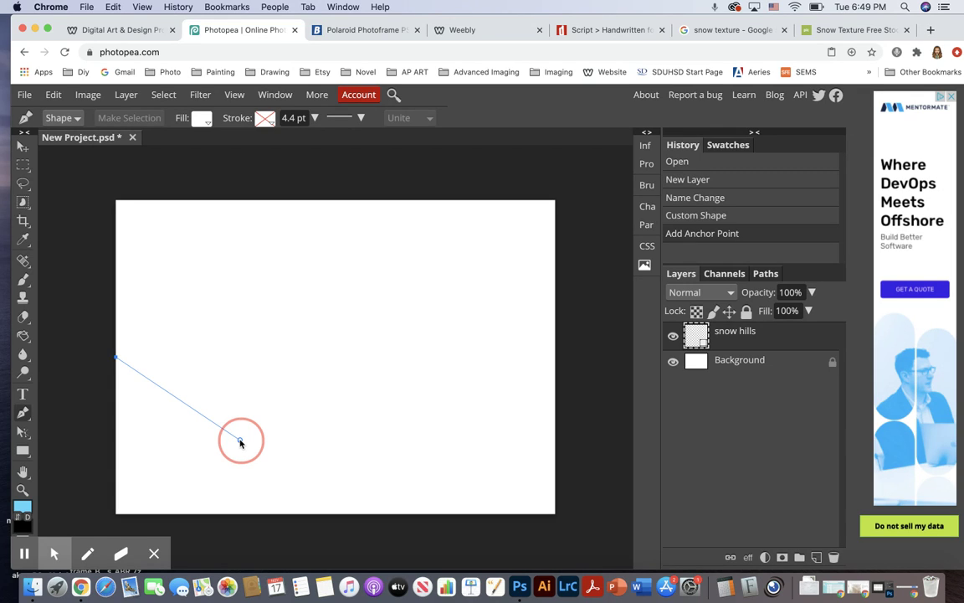
left_click_drag(239, 441, 273, 513)
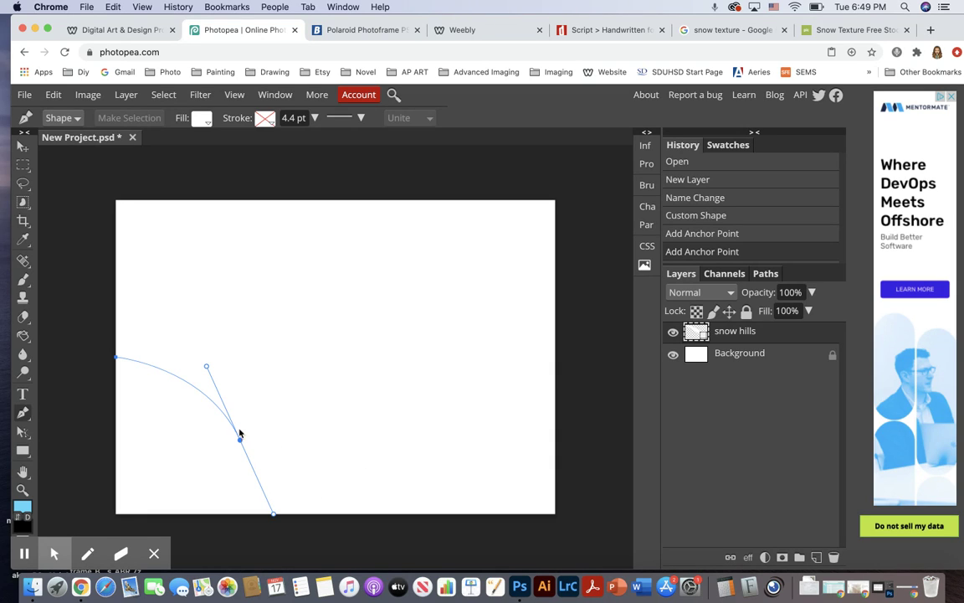
left_click(373, 458)
left_click_drag(373, 458, 409, 427)
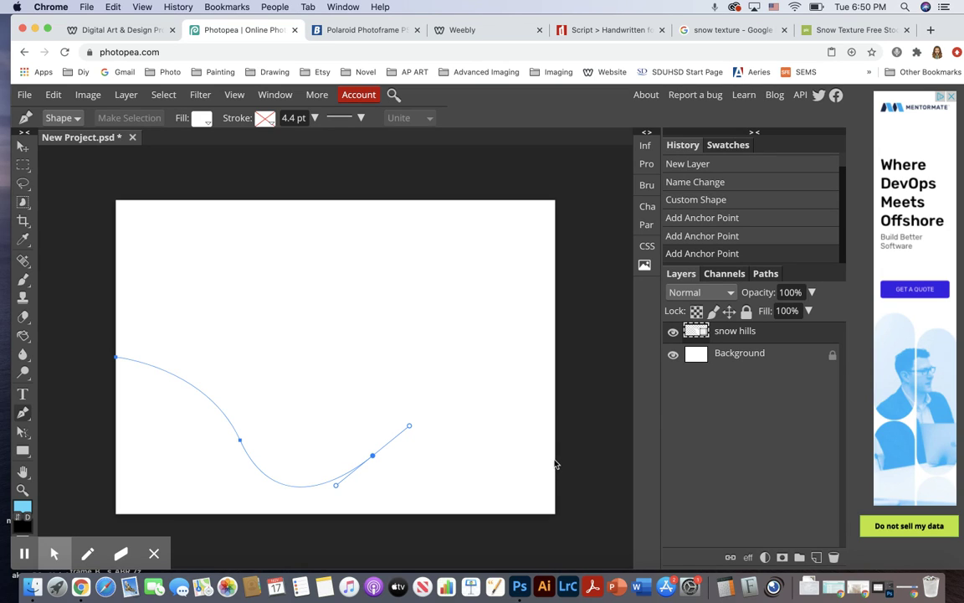
left_click_drag(555, 460, 575, 522)
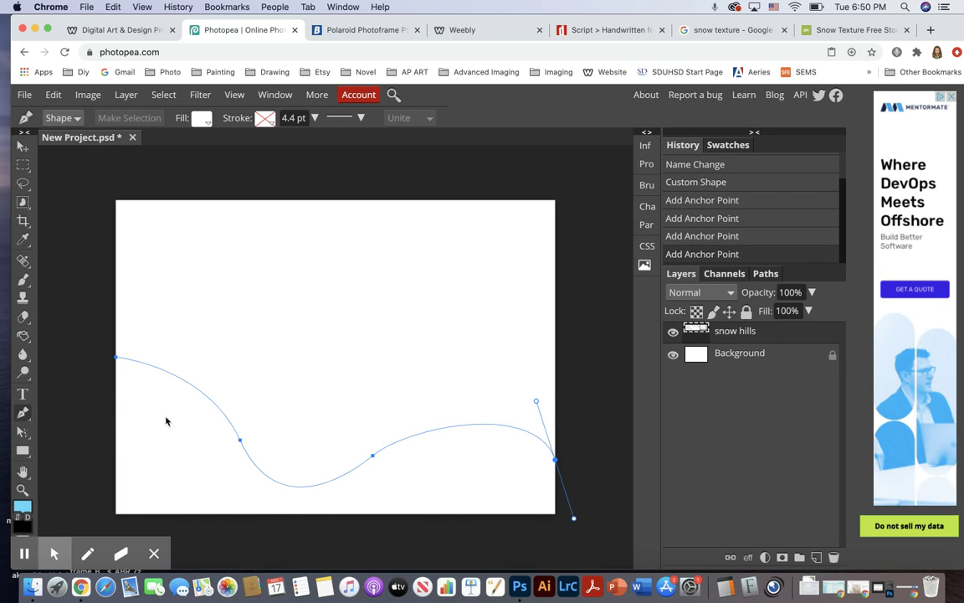
left_click(556, 516)
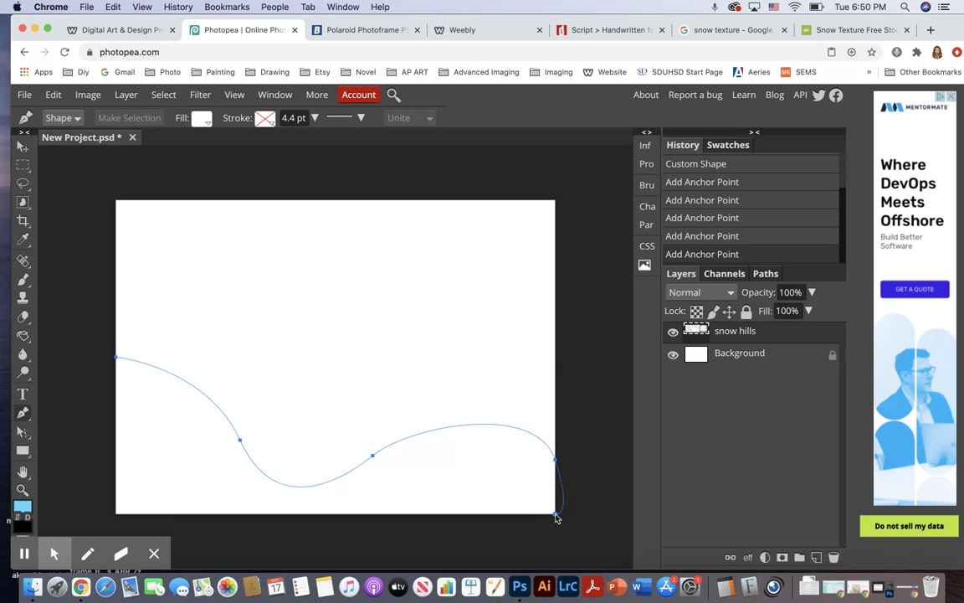
left_click(117, 516)
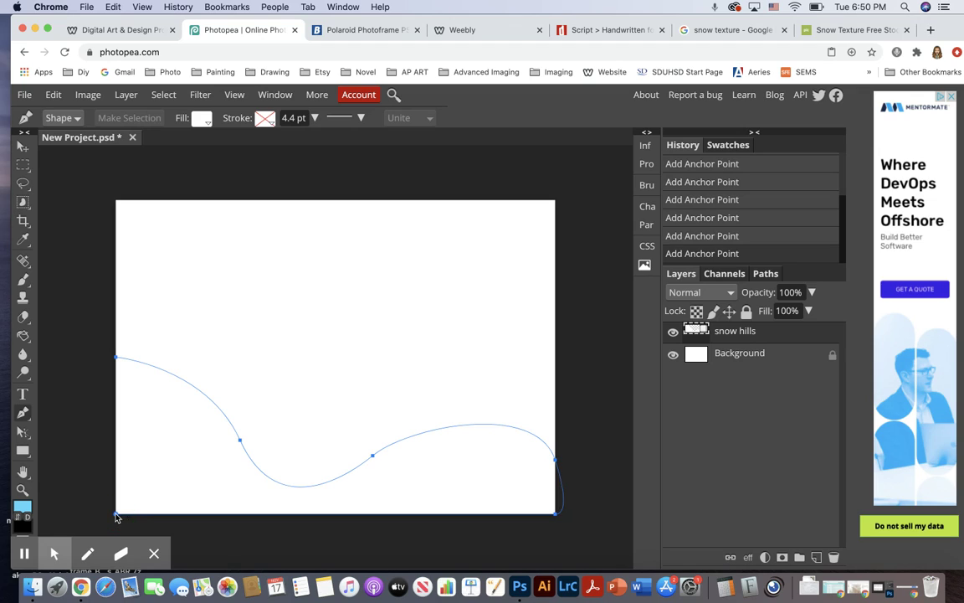
left_click(117, 360)
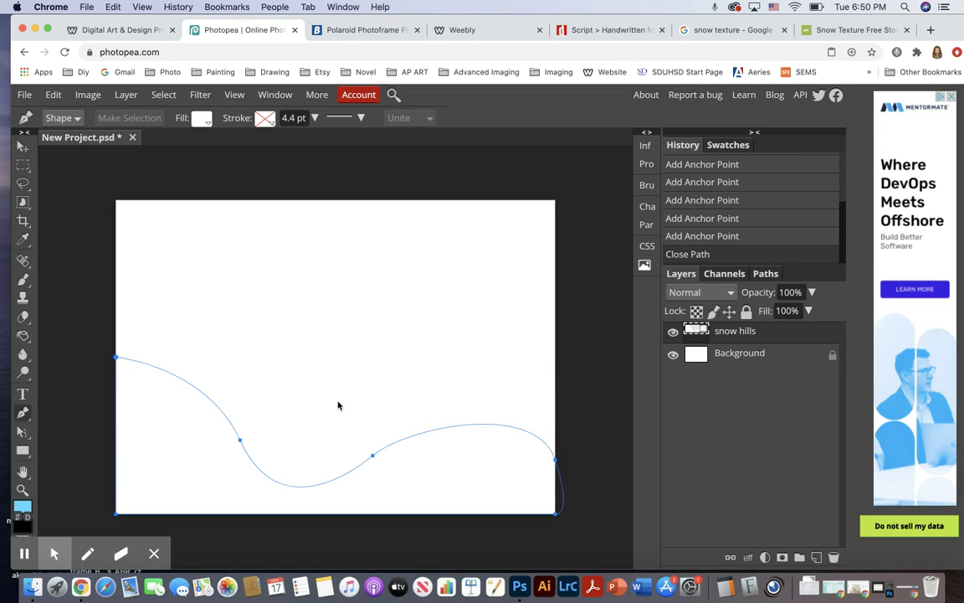
Step: Select the Background layer and set the foreground colour to light blue, 95e0f7
left_click(755, 352)
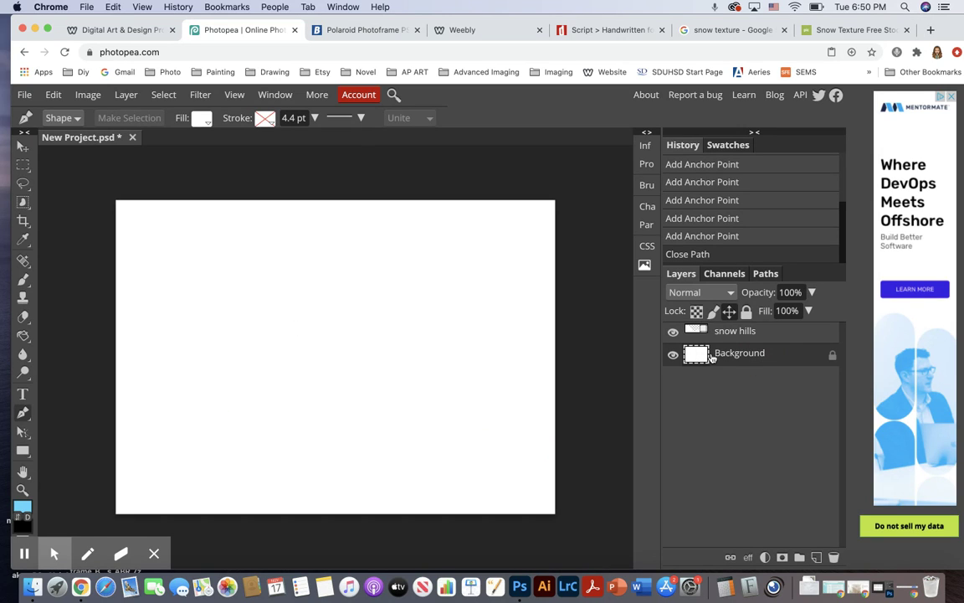
left_click(23, 507)
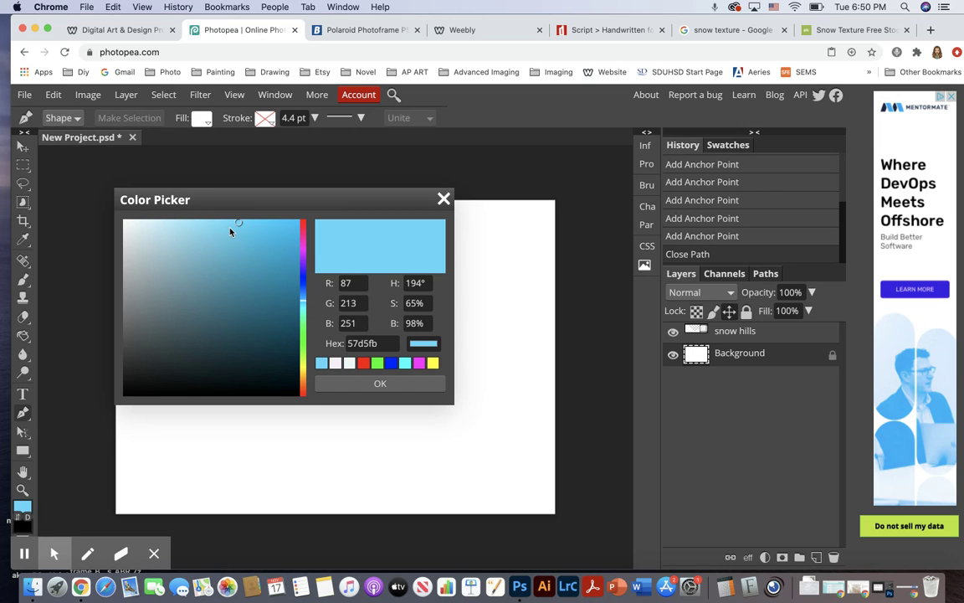
left_click_drag(210, 230, 192, 228)
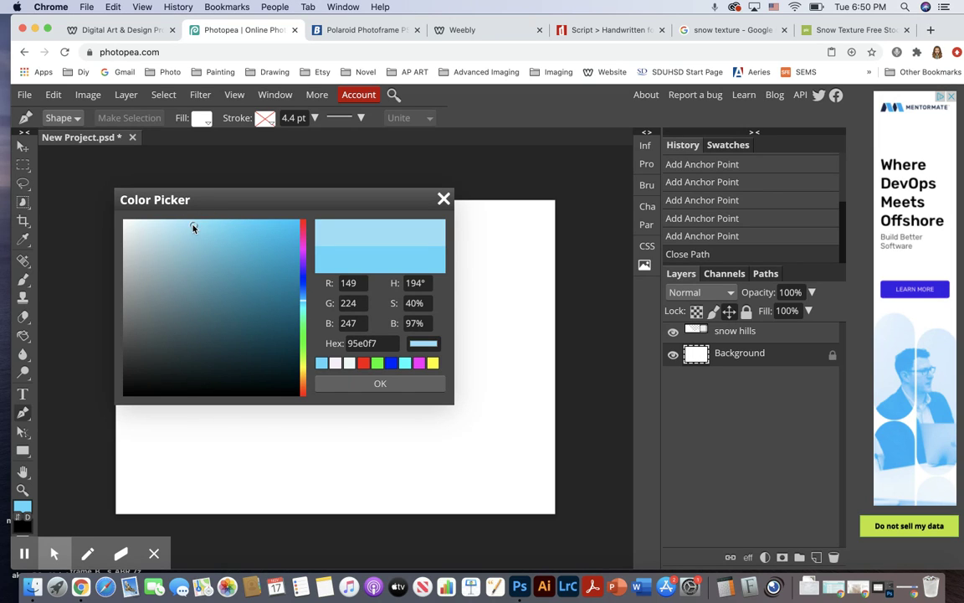
left_click(355, 388)
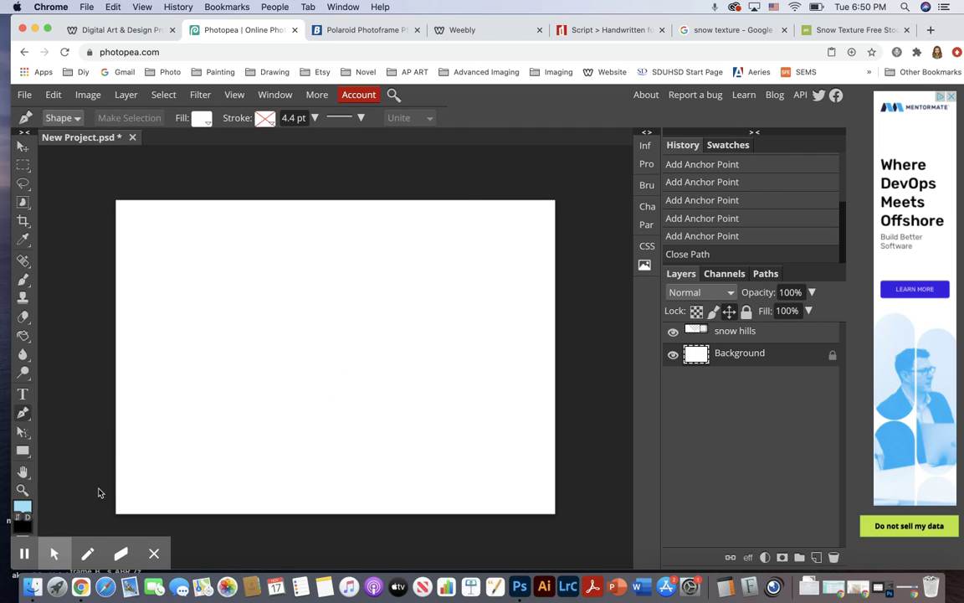
Step: Set the background colour to the near-white f6f9fb
mouse_move(87, 555)
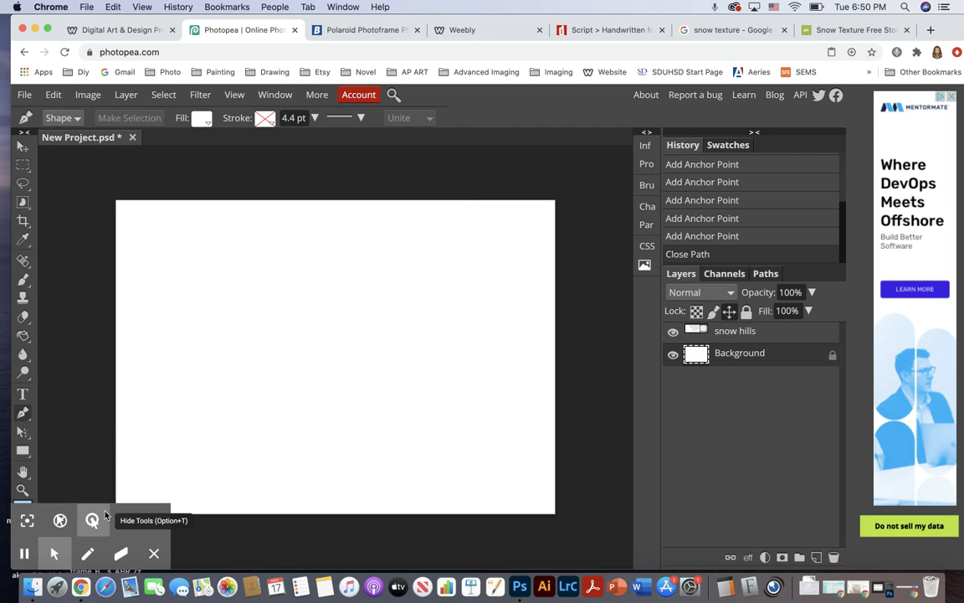
mouse_move(248, 18)
left_mouse_down()
mouse_move(270, 17)
mouse_move(258, 15)
left_mouse_up()
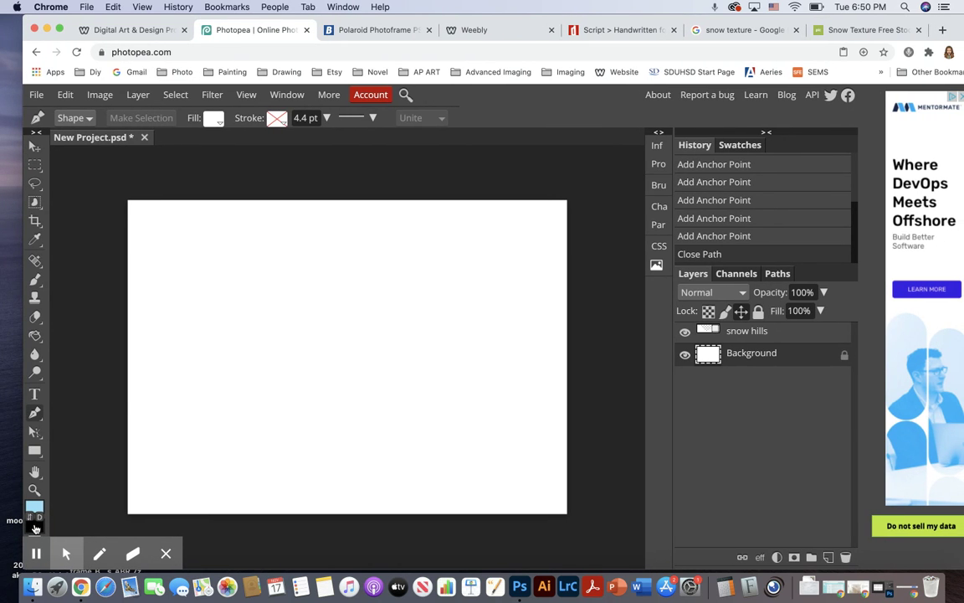
left_click(35, 523)
left_click(139, 225)
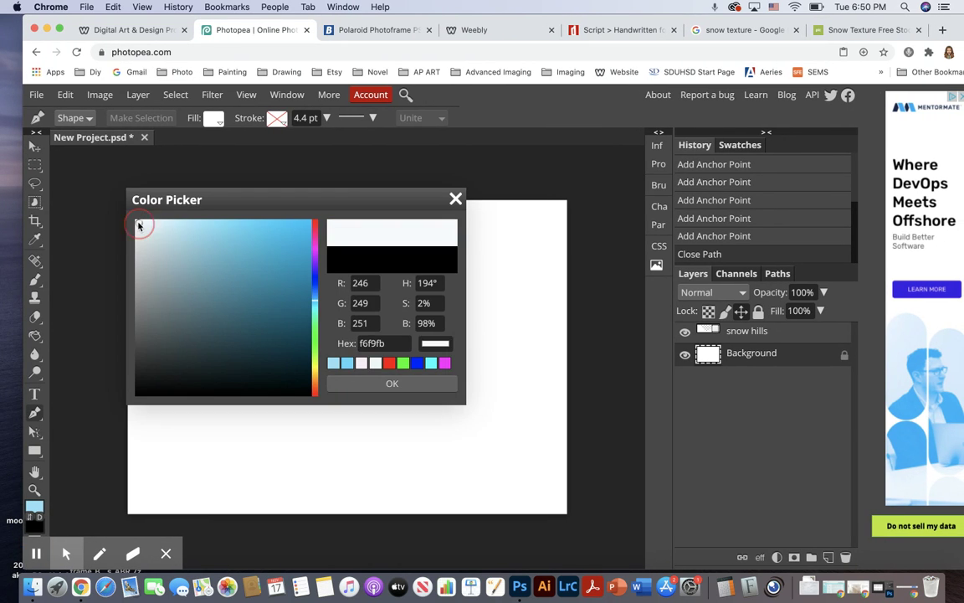
left_click(355, 386)
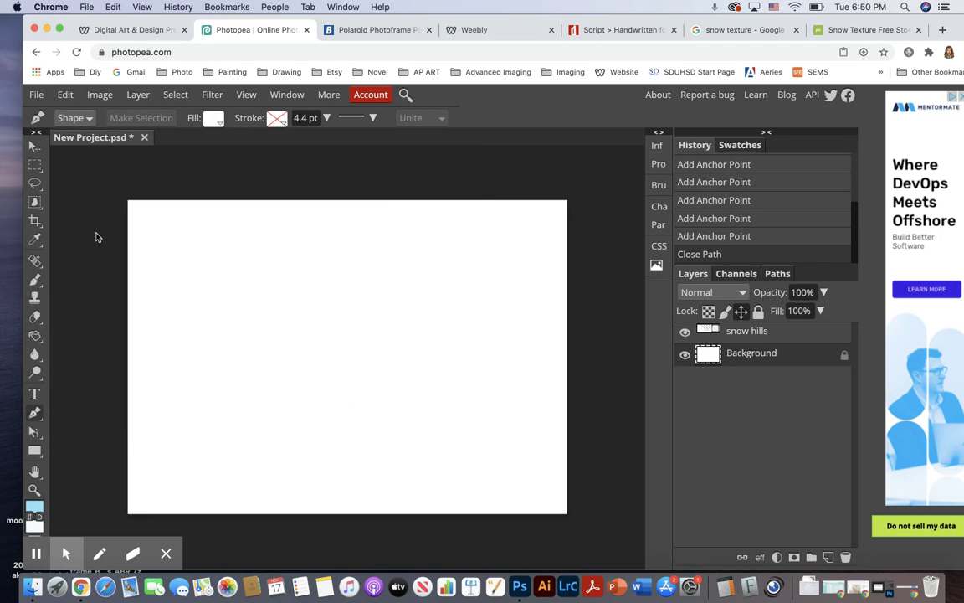
Step: Fill the Background layer with a vertical linear gradient, light blue near the canvas bottom fading to near-white towards the top
left_click(35, 452)
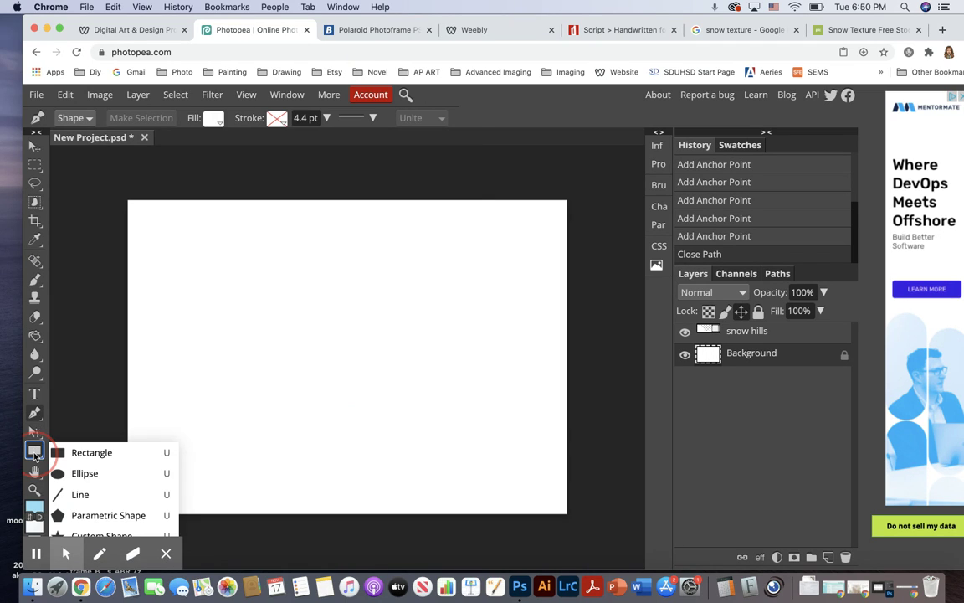
left_click(37, 339)
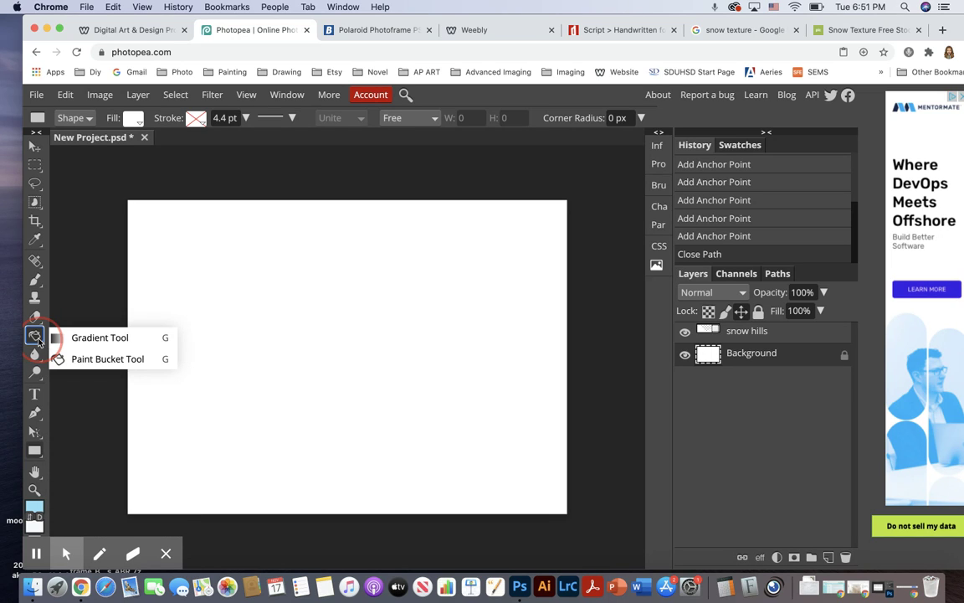
left_click(97, 337)
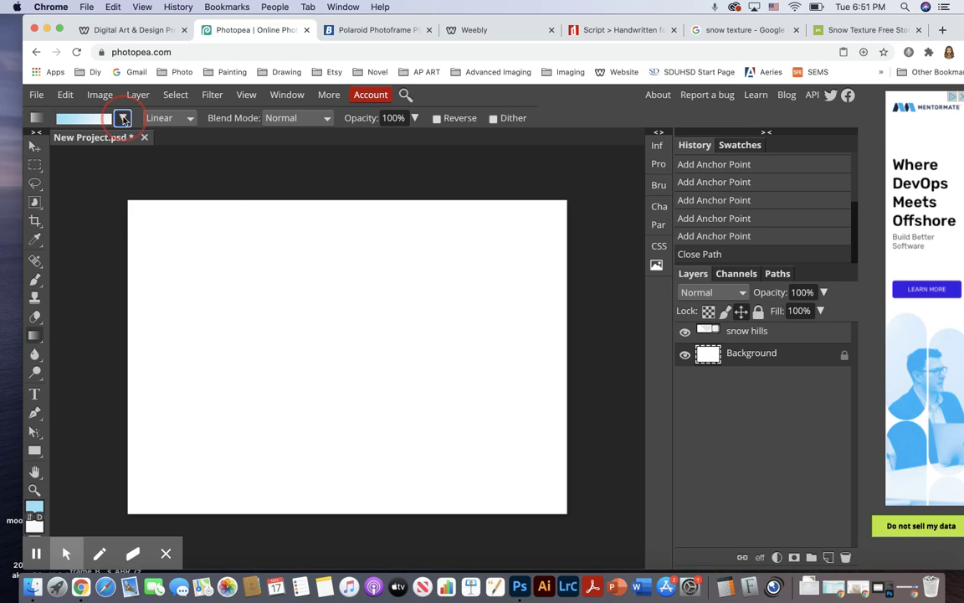
left_click(123, 118)
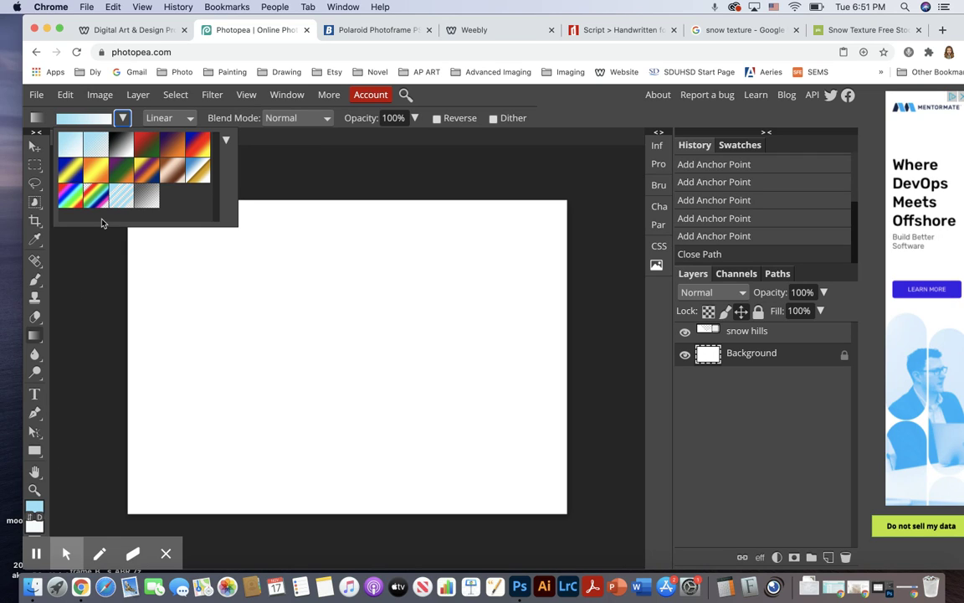
left_click(297, 143)
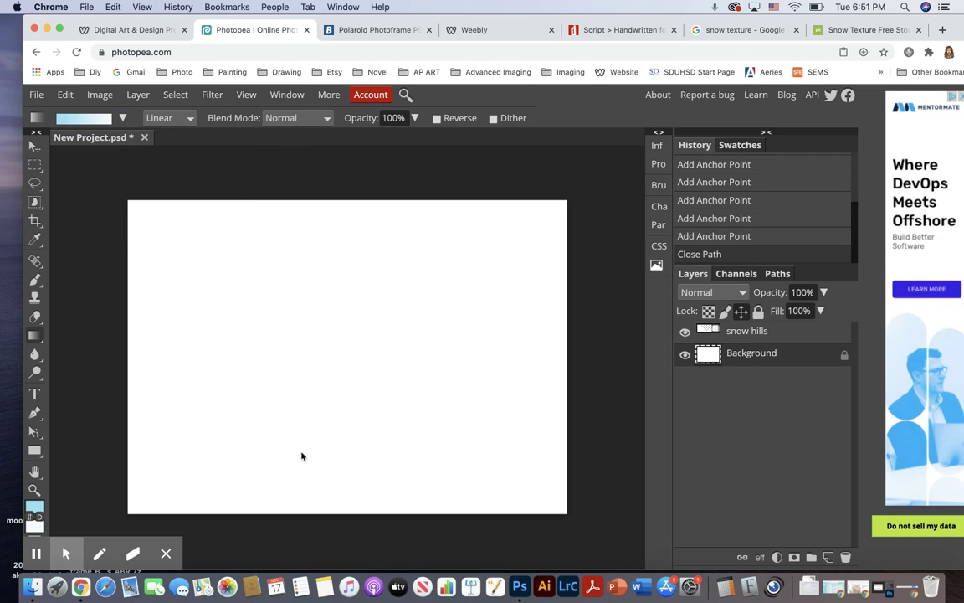
left_click_drag(320, 483, 319, 236)
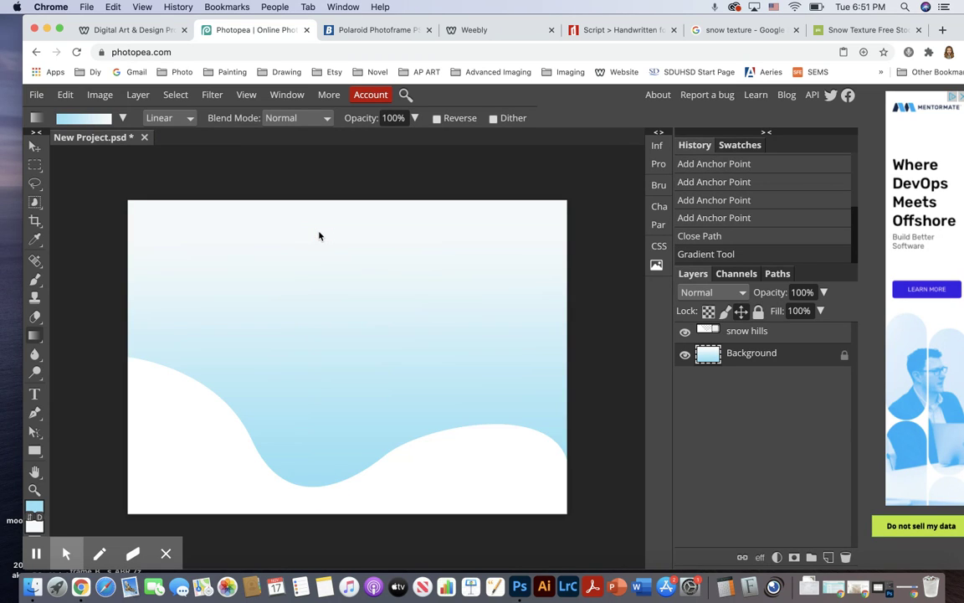
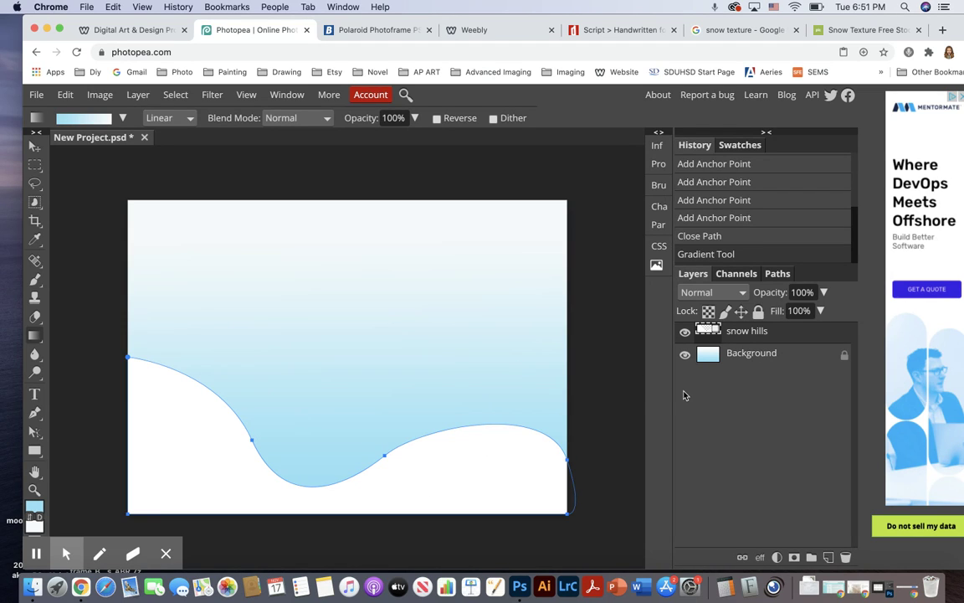
Step: Add a drop shadow to the snow hills layer with Normal blend mode and 100% opacity
left_click(138, 95)
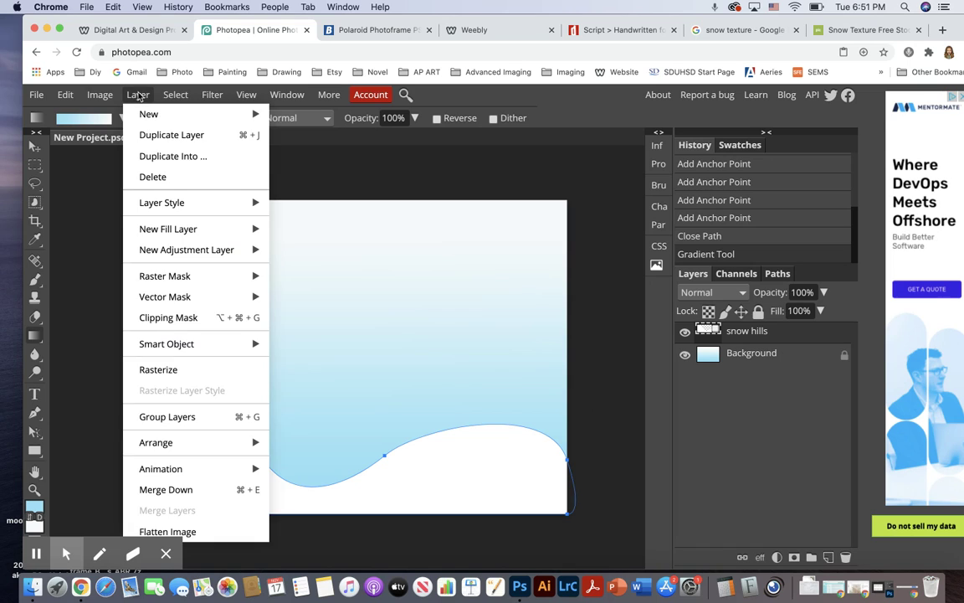
mouse_move(172, 201)
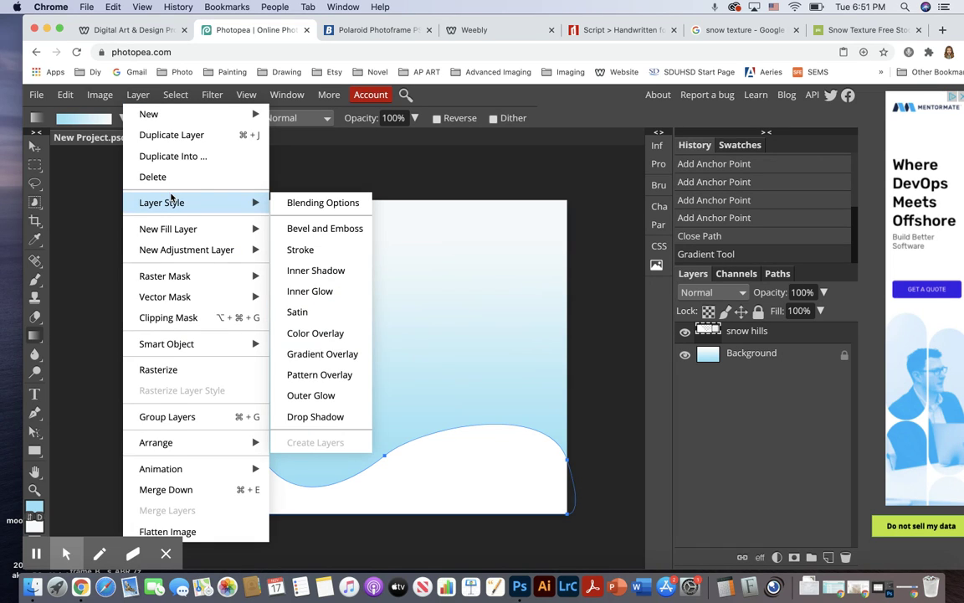
left_click(347, 416)
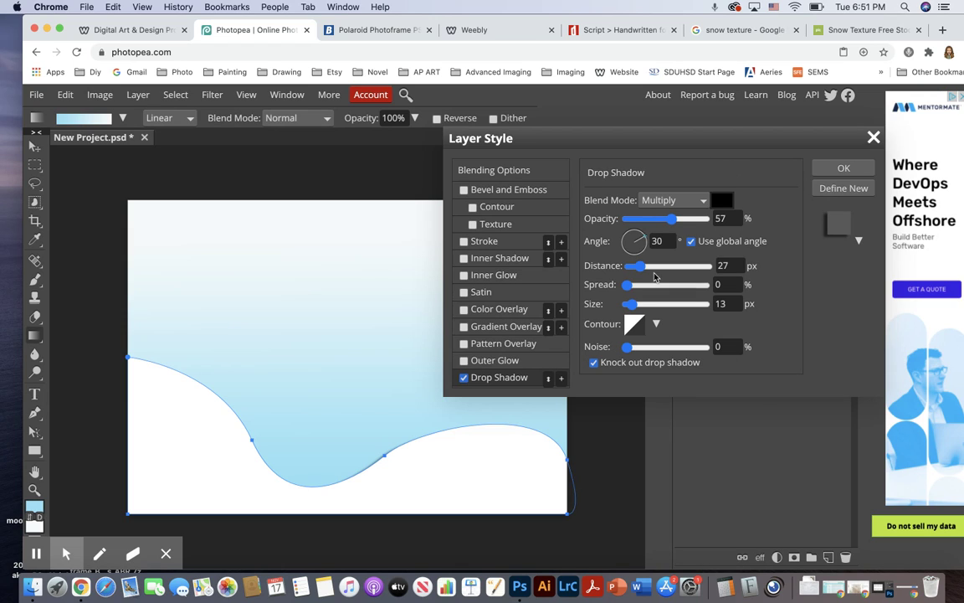
left_click_drag(681, 220, 709, 220)
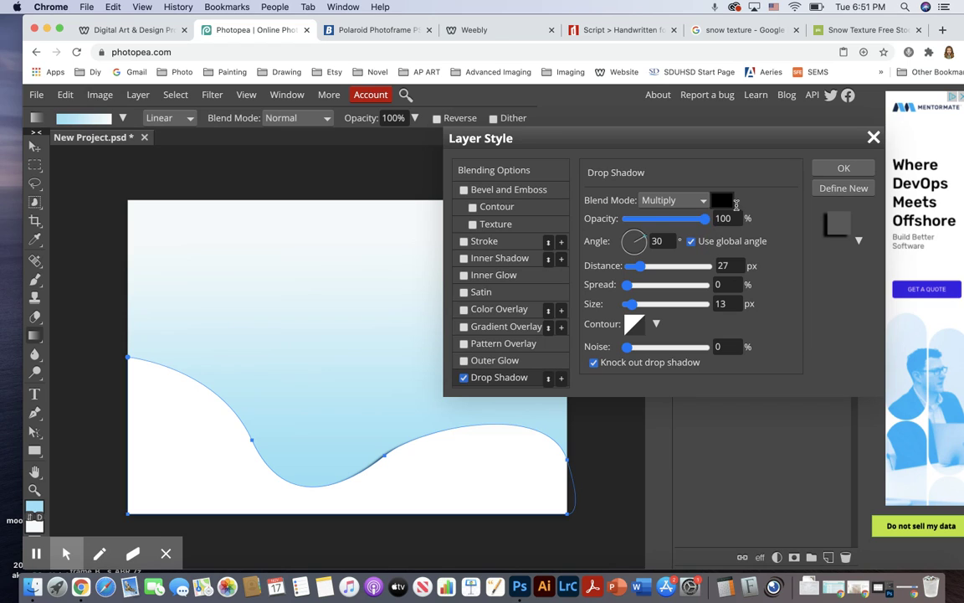
left_click(674, 199)
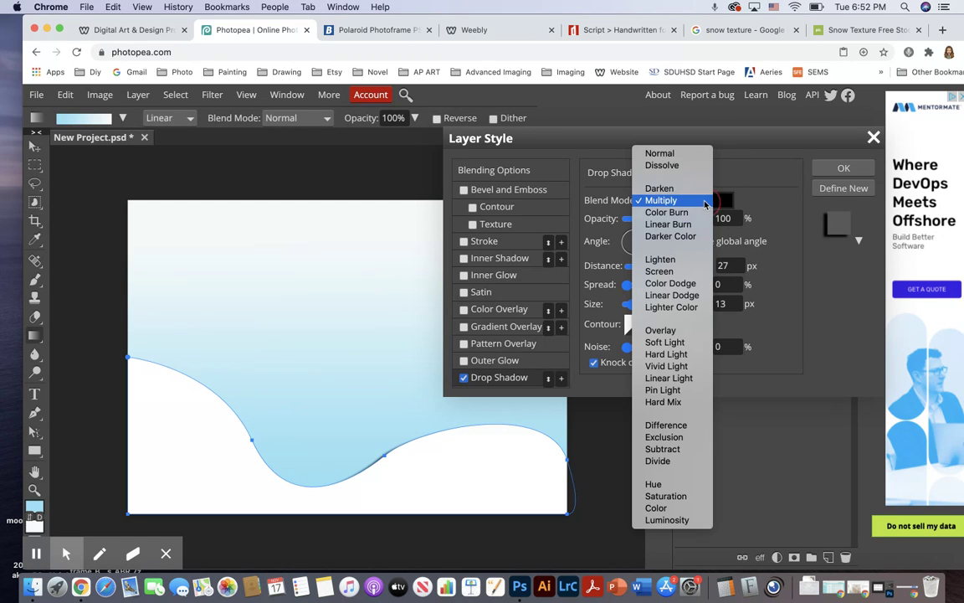
key("Escape")
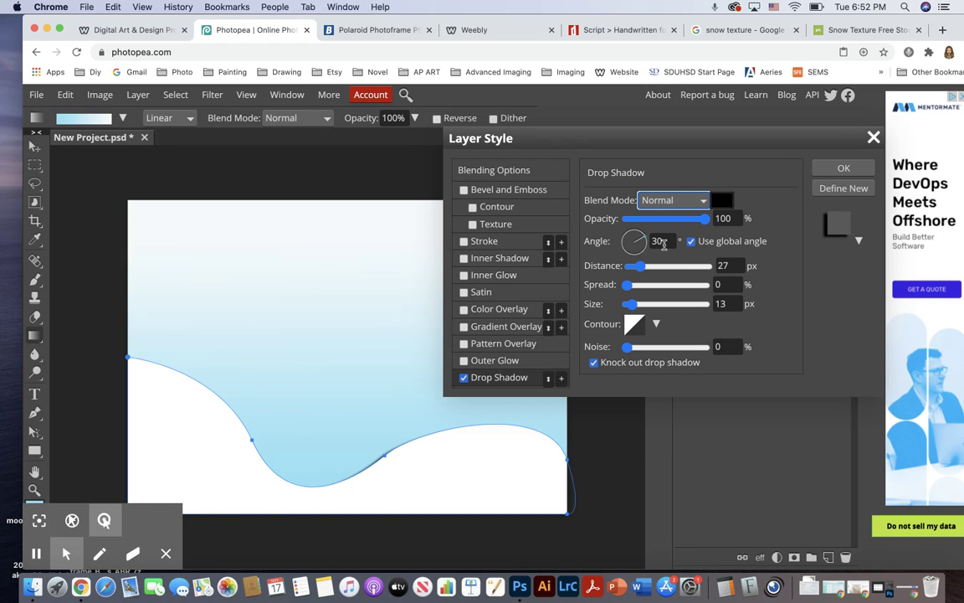
Step: Set the shadow's angle to 164°, distance to 48 px, spread to 23%, size to 43 px and opacity to 34%, and apply it
left_click(623, 251)
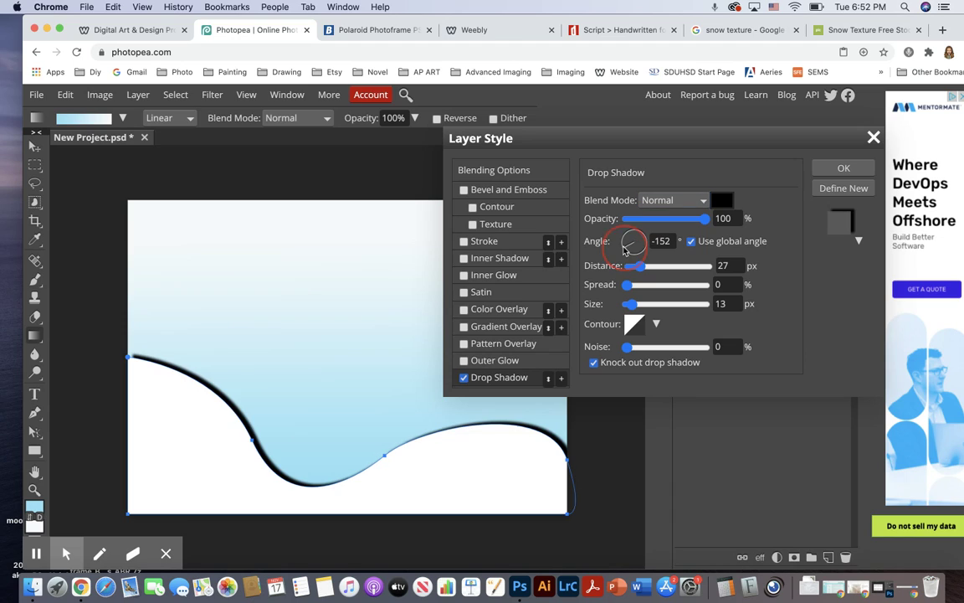
left_click_drag(625, 244, 624, 241)
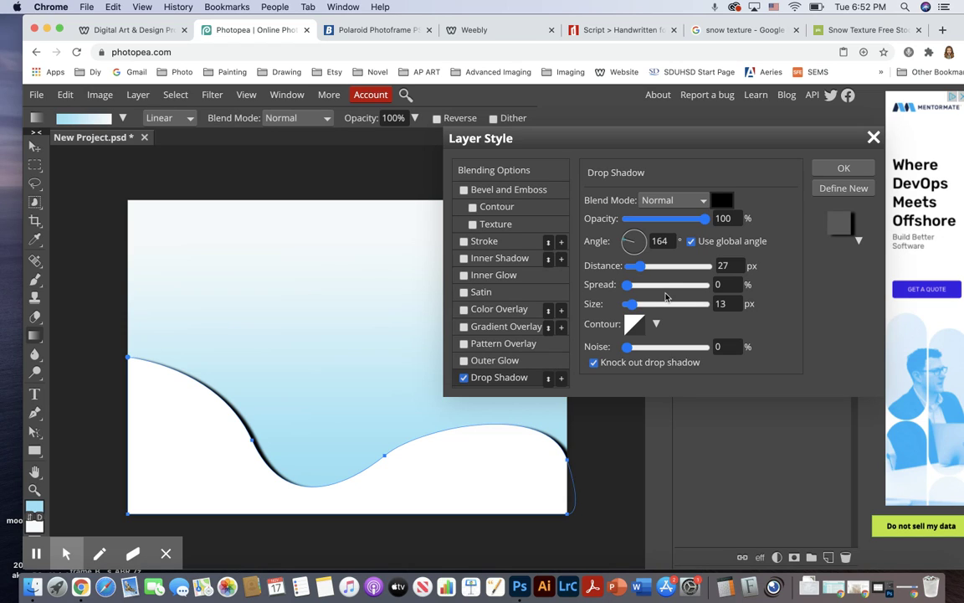
left_click_drag(640, 267, 645, 306)
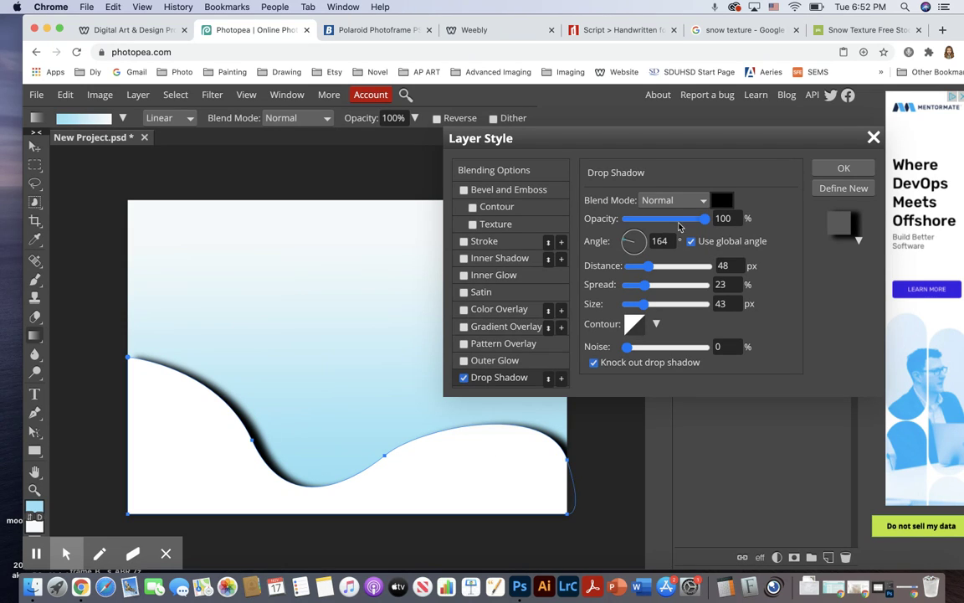
left_click_drag(680, 222, 655, 222)
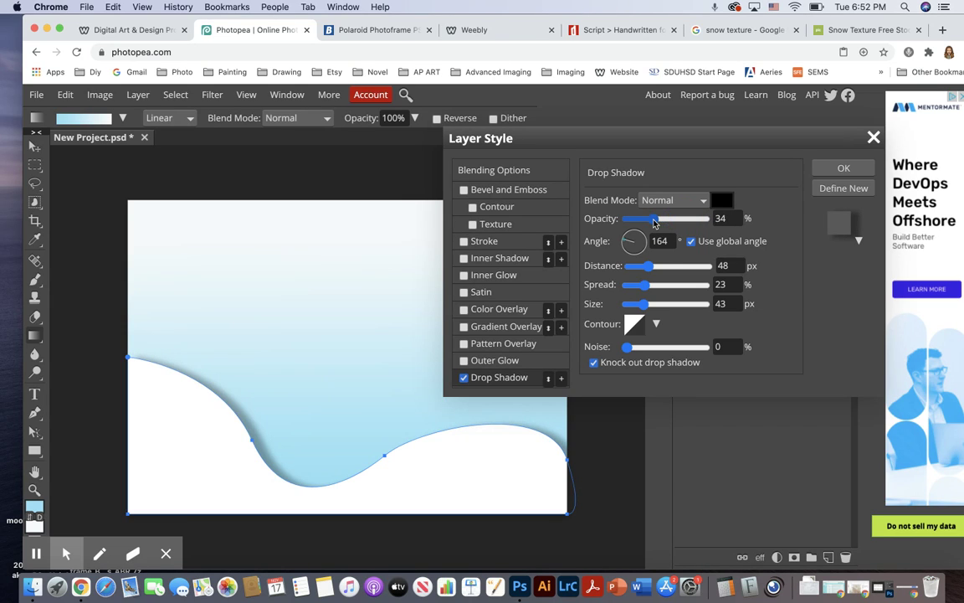
left_click(829, 170)
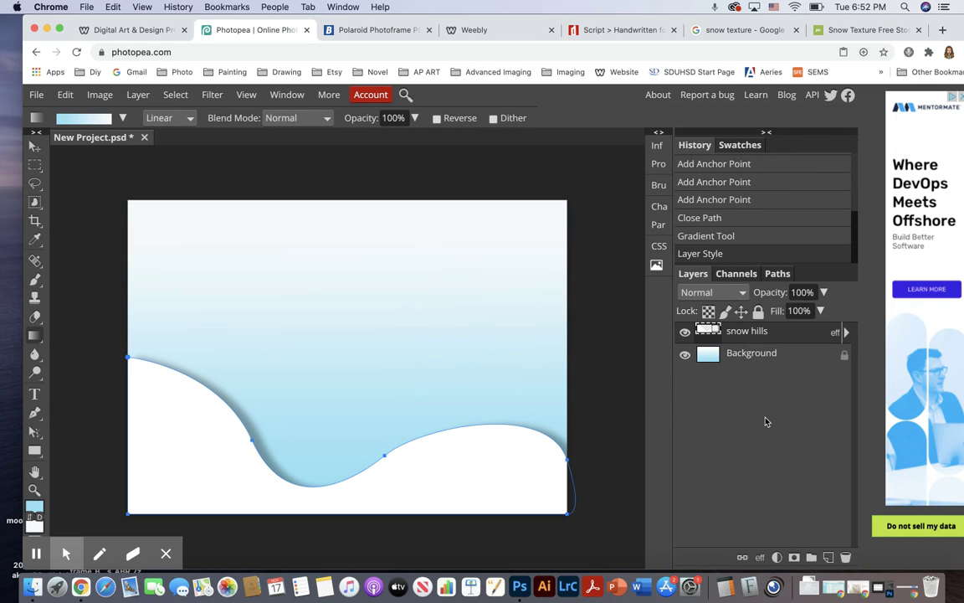
Step: Create a new layer above snow hills and name it snowy hills 2
left_click(828, 557)
double_click(741, 333)
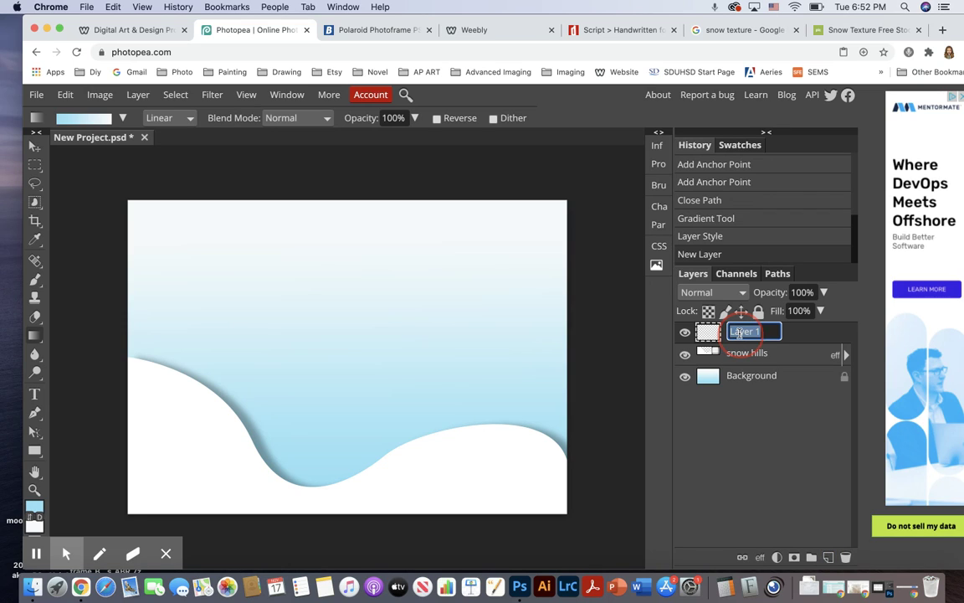
type("snowy hills 2")
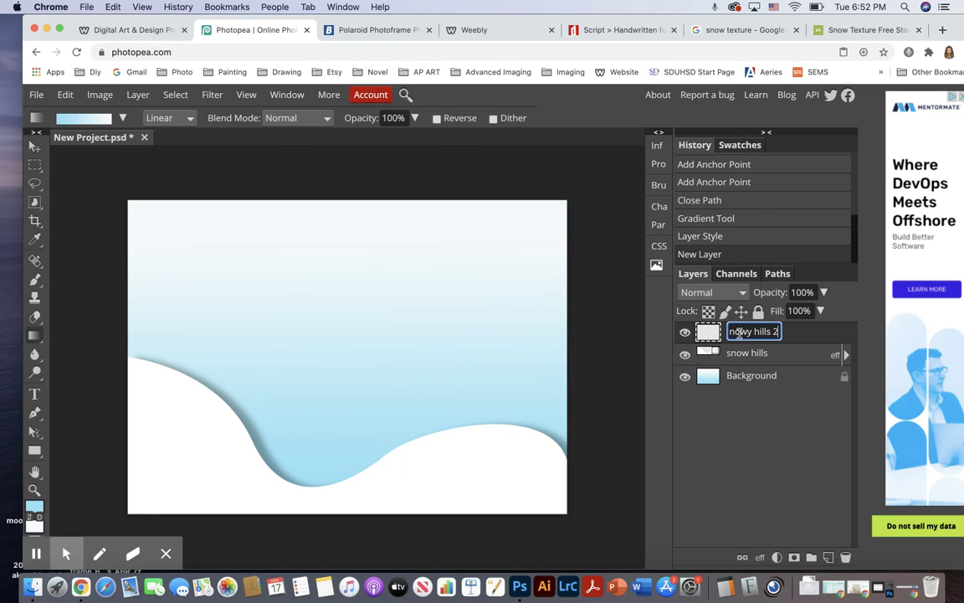
key("Return")
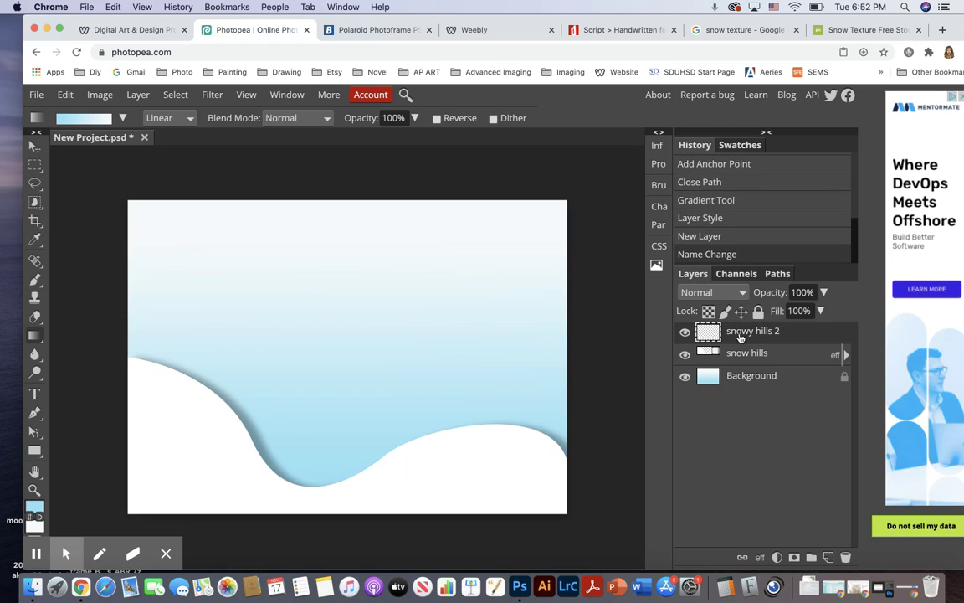
Step: Draw the curved ridge of a second hill with the Pen tool, from the canvas's left edge over a central peak to its right edge
left_click(35, 413)
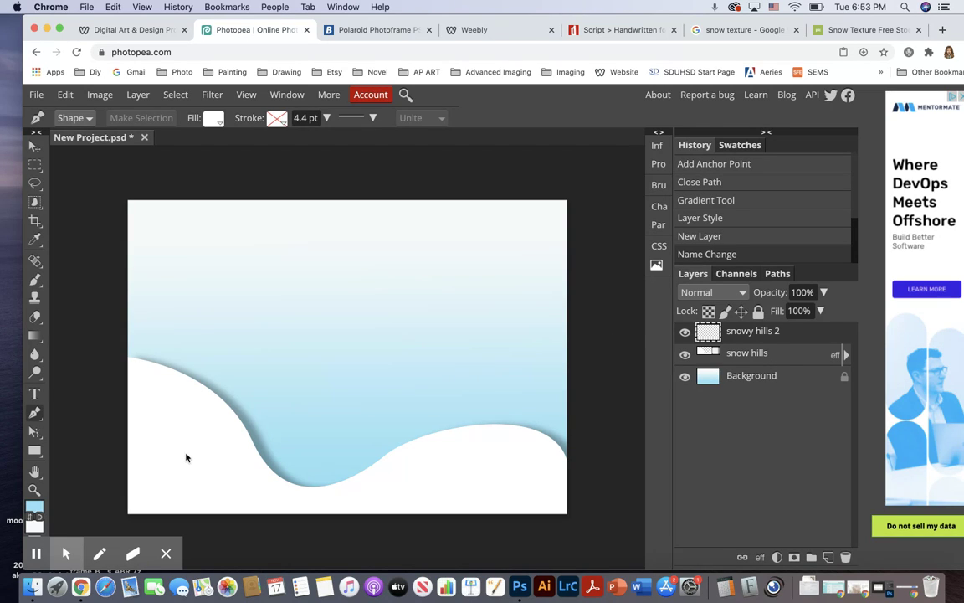
left_click(128, 411)
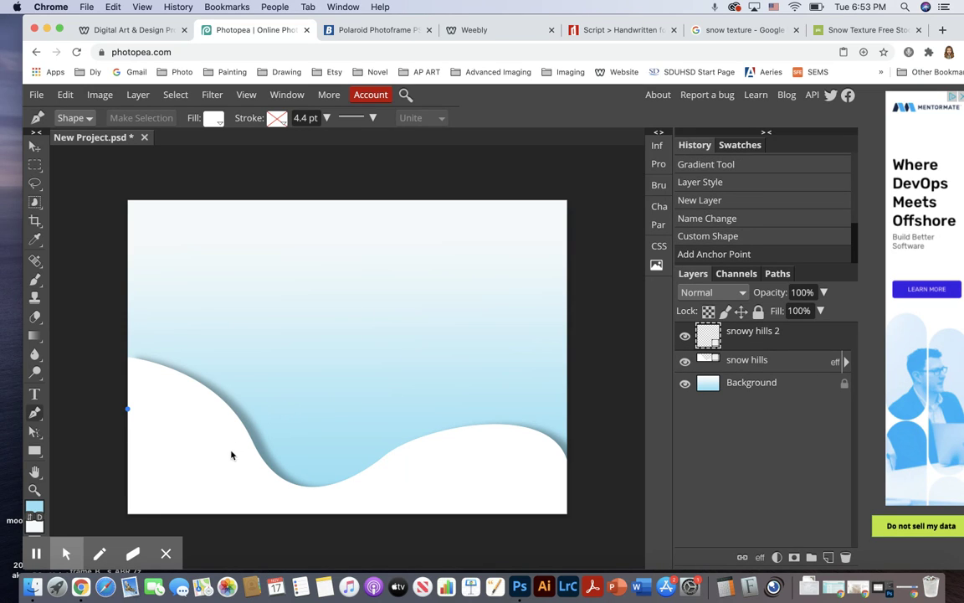
left_click(266, 376)
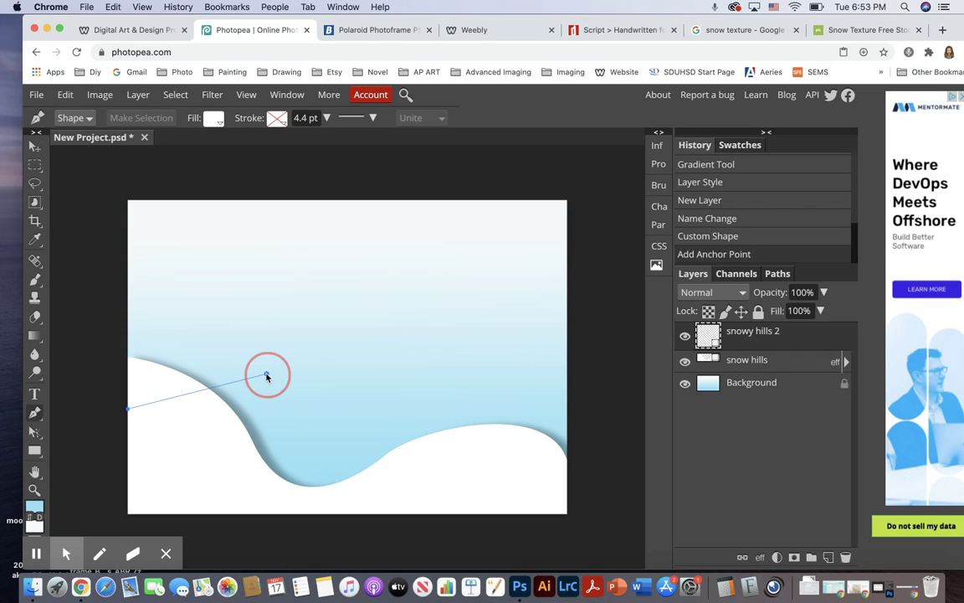
left_click_drag(266, 376, 304, 324)
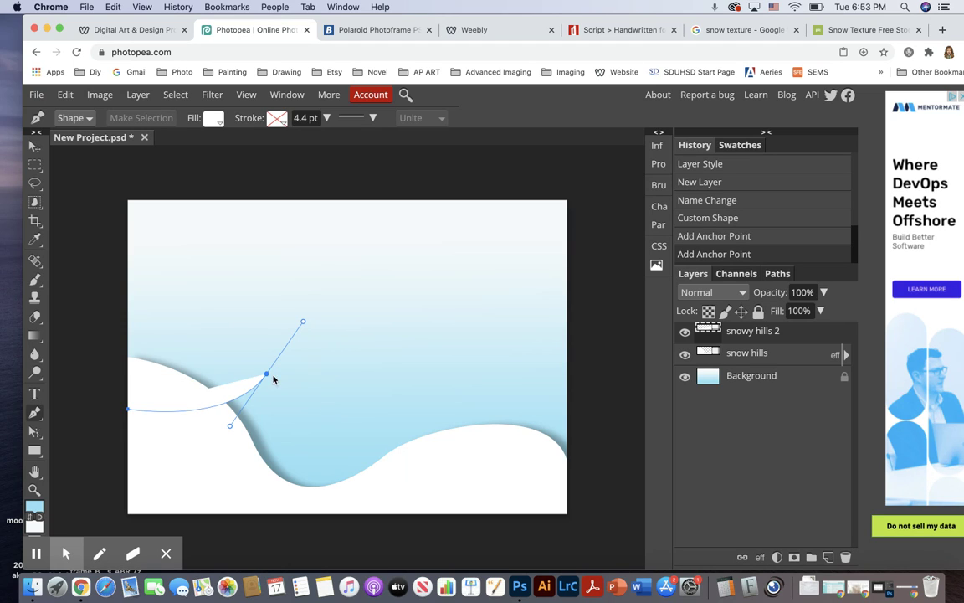
left_click(366, 324)
mouse_move(366, 323)
left_mouse_down()
mouse_move(411, 325)
mouse_move(404, 321)
left_mouse_up()
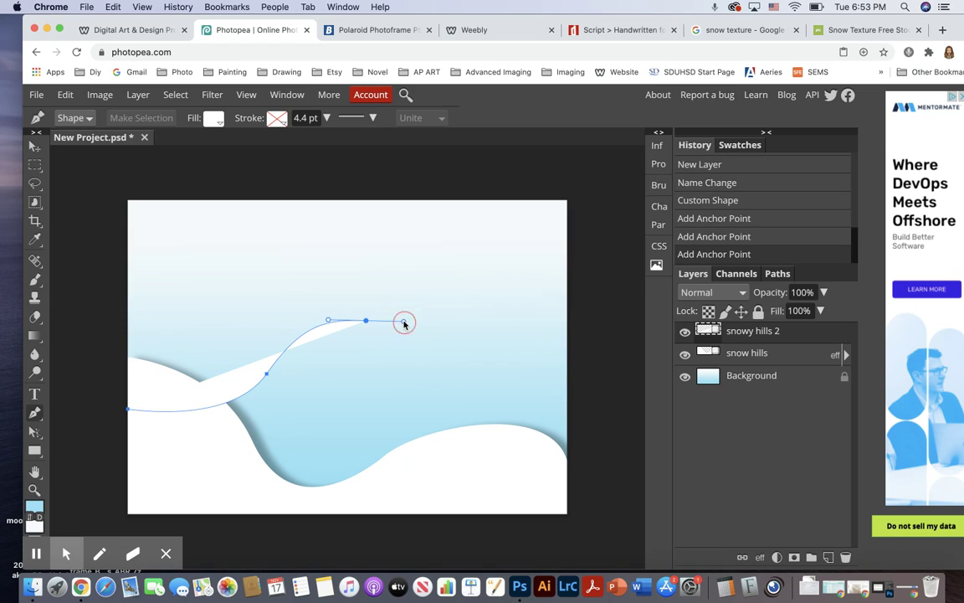
left_click(458, 402)
left_click_drag(458, 403, 489, 418)
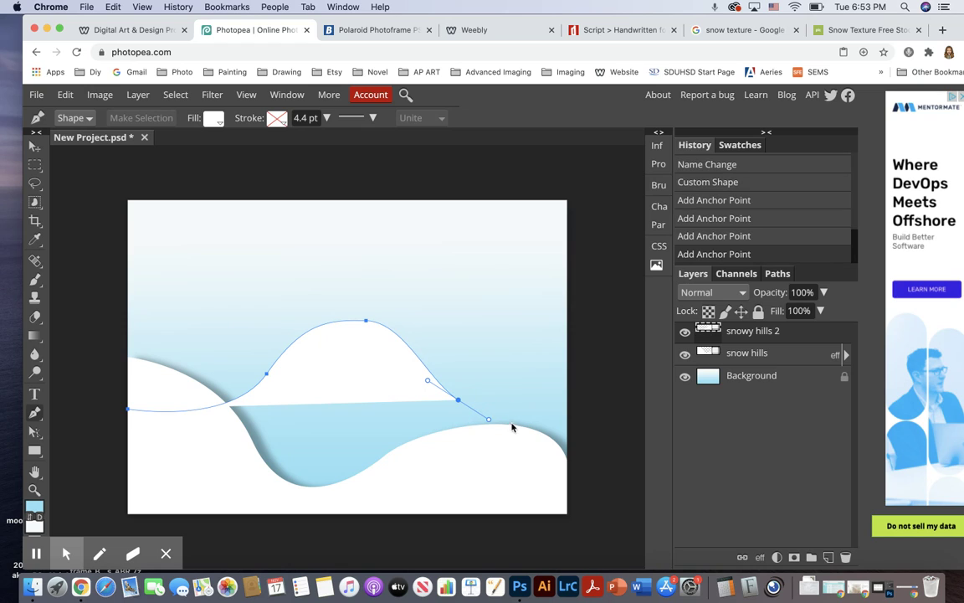
left_click(567, 434)
left_click_drag(567, 435, 580, 432)
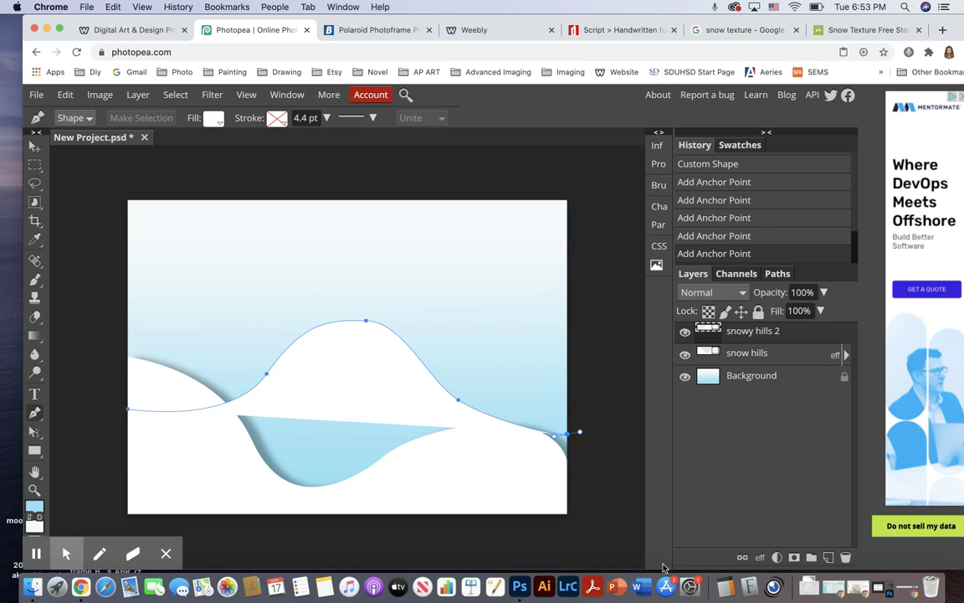
Step: Close the second hill's path through the canvas's lower corners and move the snow hills layer above snowy hills 2
left_click(567, 515)
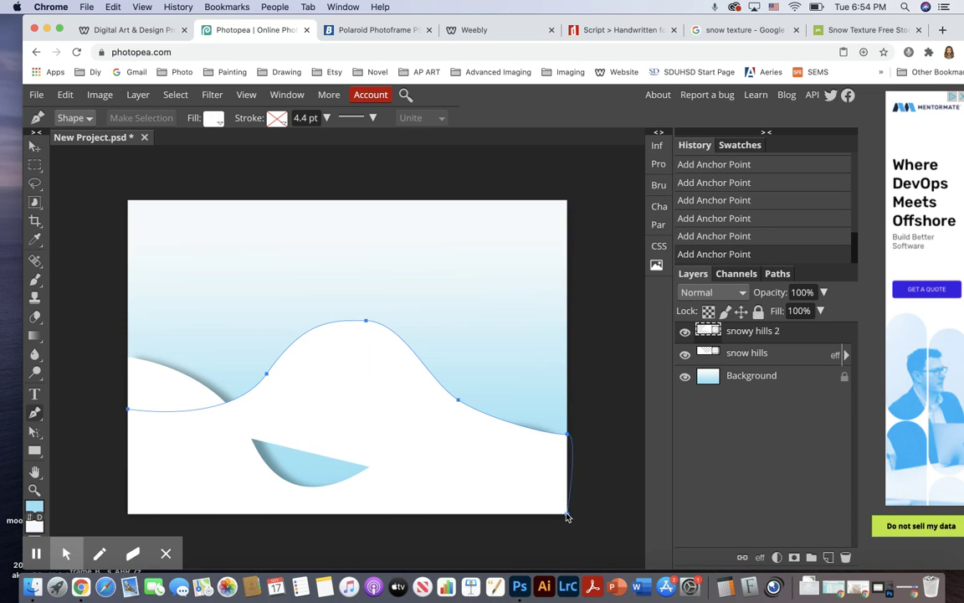
left_click(128, 515)
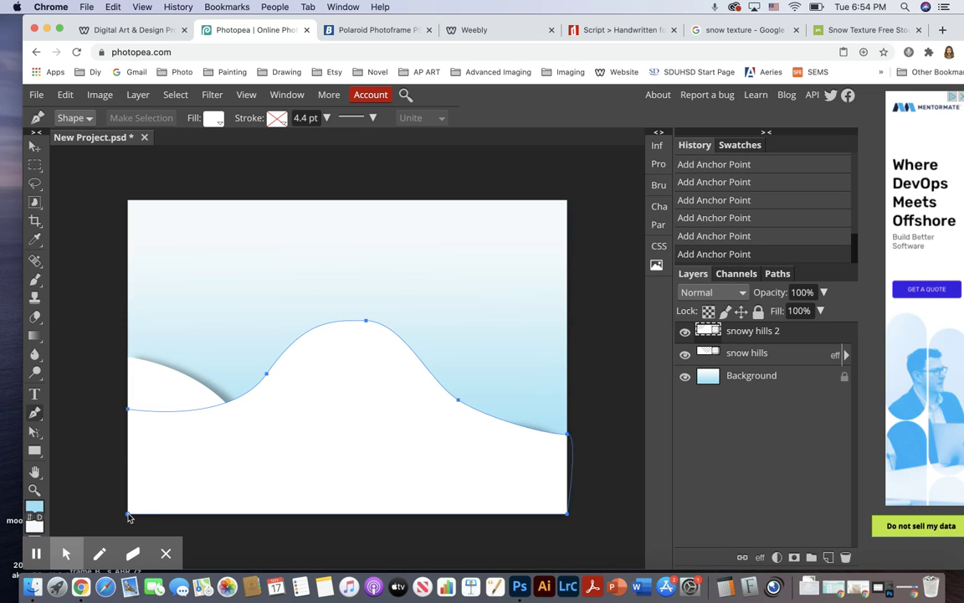
left_click(128, 411)
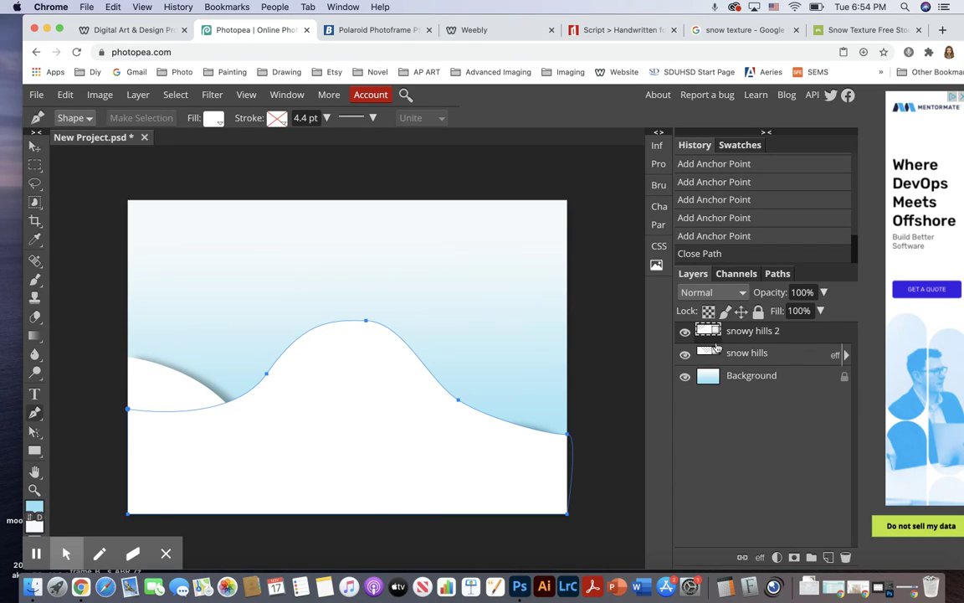
left_click_drag(765, 356, 764, 333)
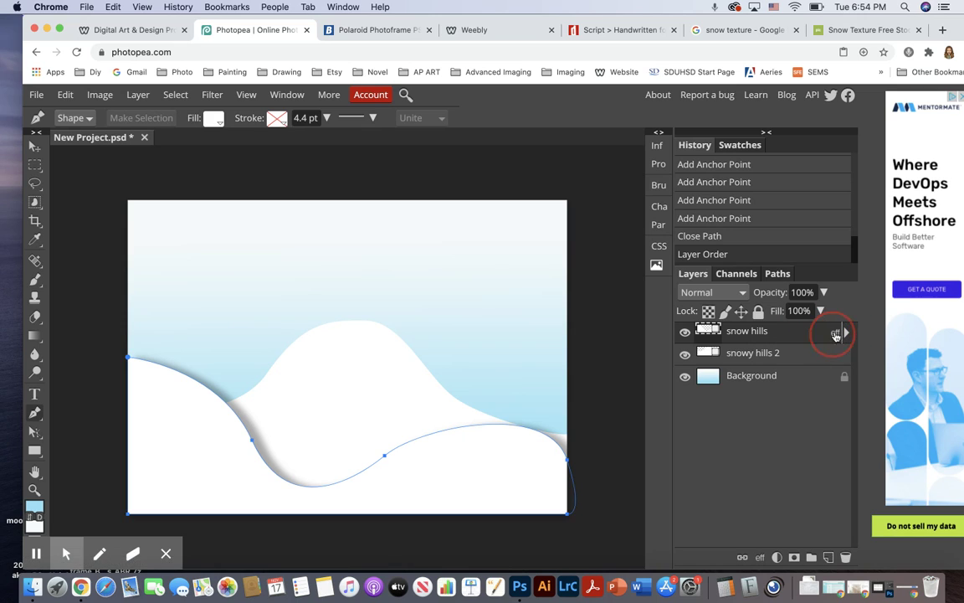
Step: Add a drop shadow to the snowy hills 2 layer with the same settings as the snow hills shadow
left_click(803, 360)
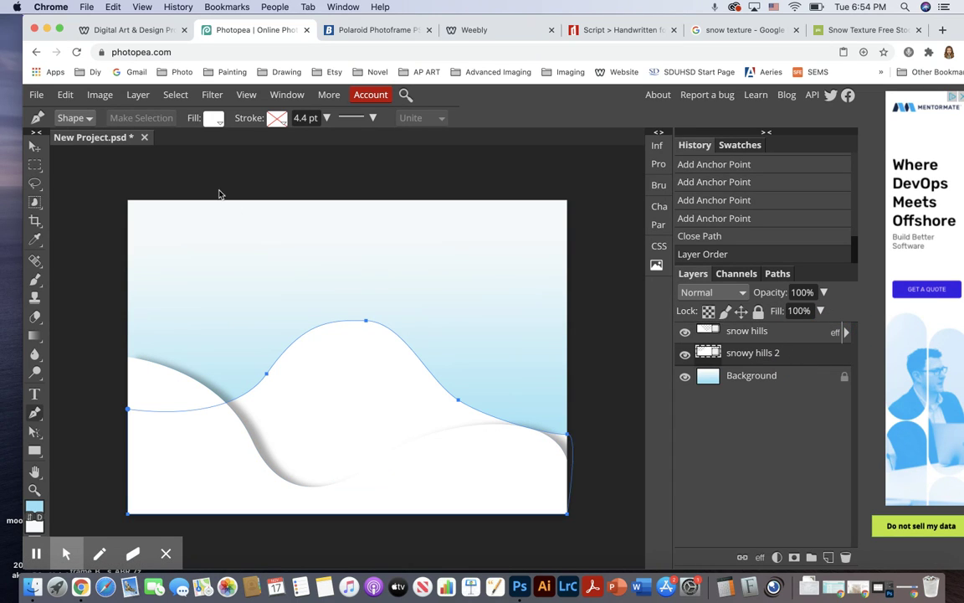
left_click(138, 95)
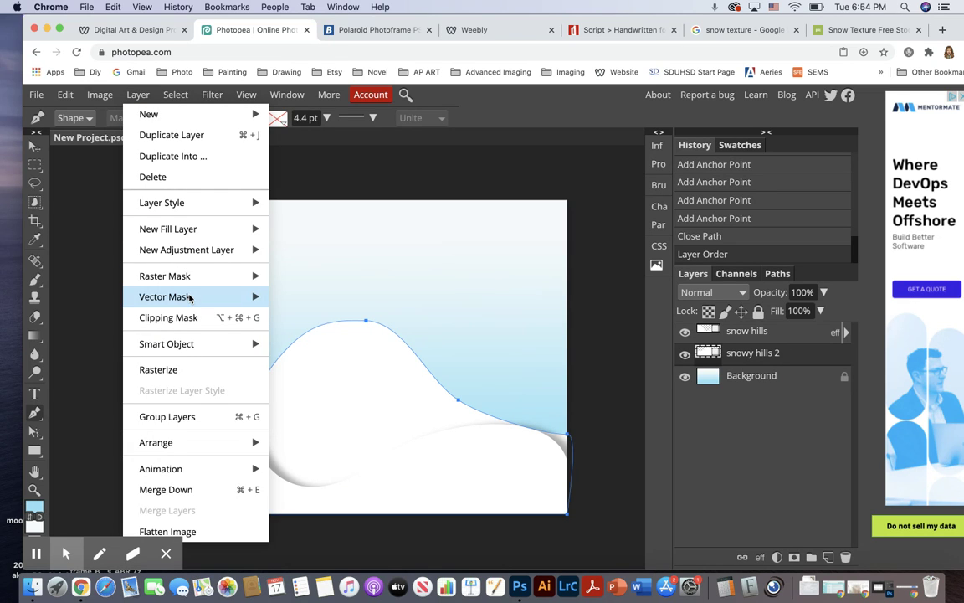
mouse_move(212, 203)
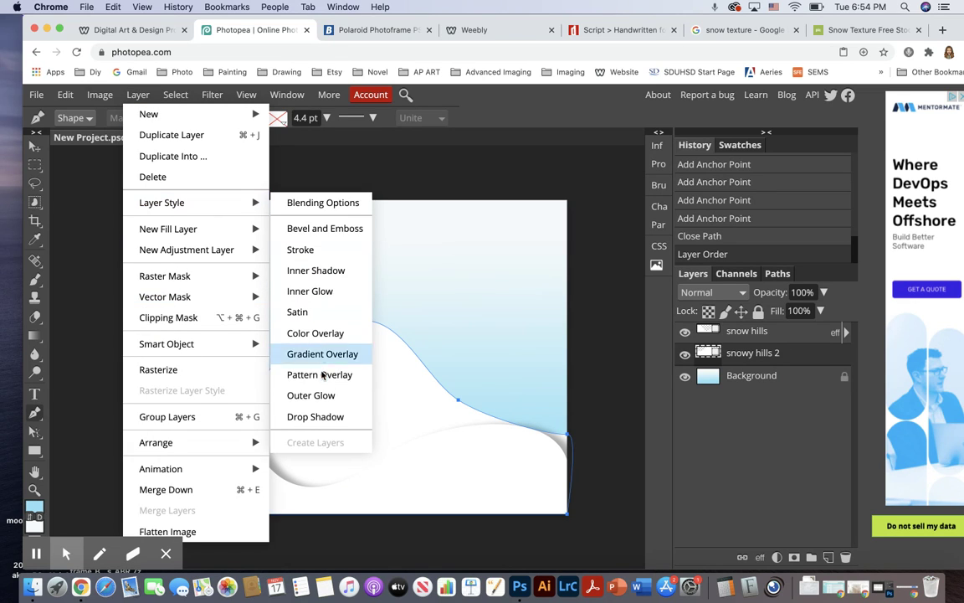
left_click(333, 419)
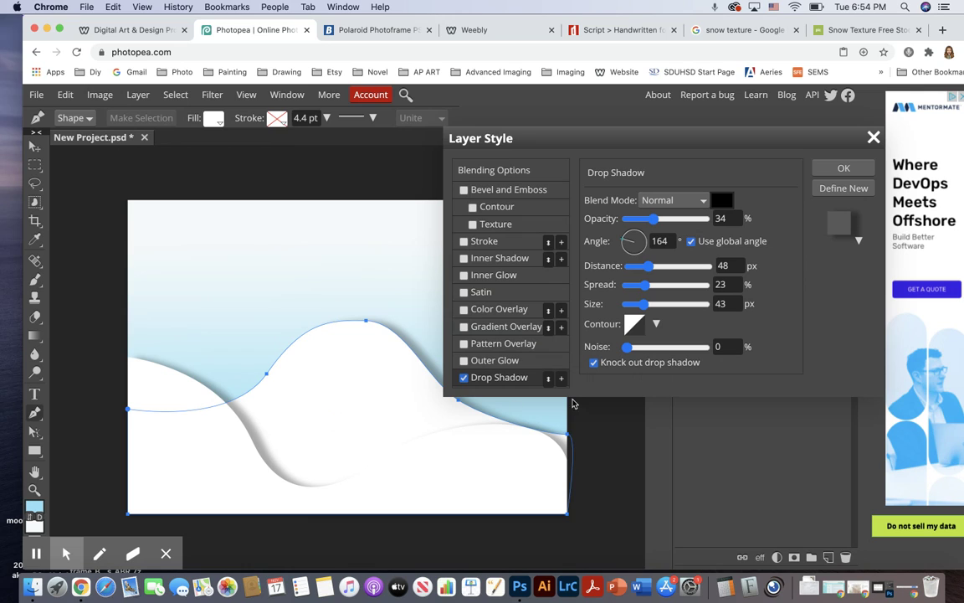
left_click_drag(668, 135, 755, 99)
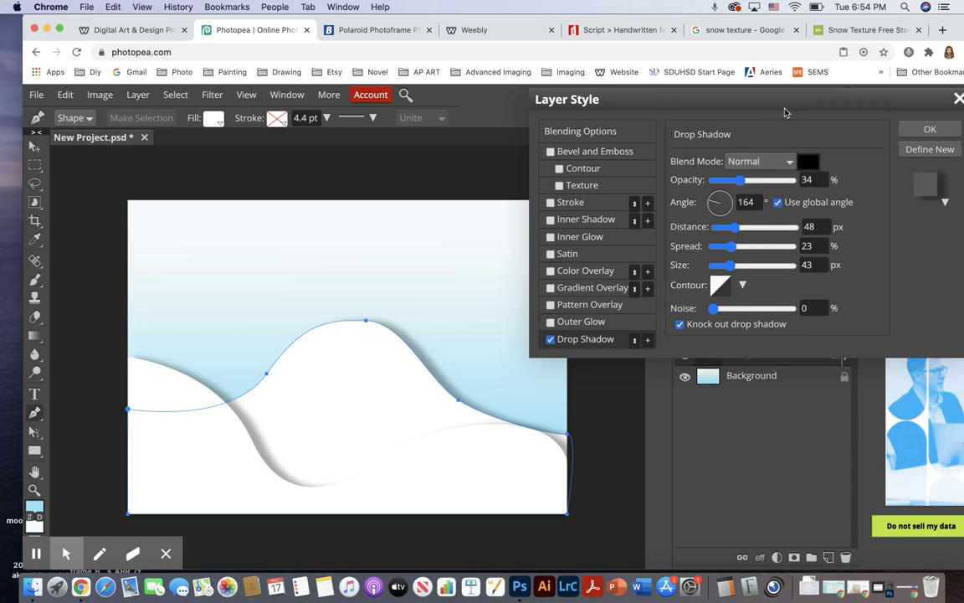
left_click_drag(792, 99, 708, 98)
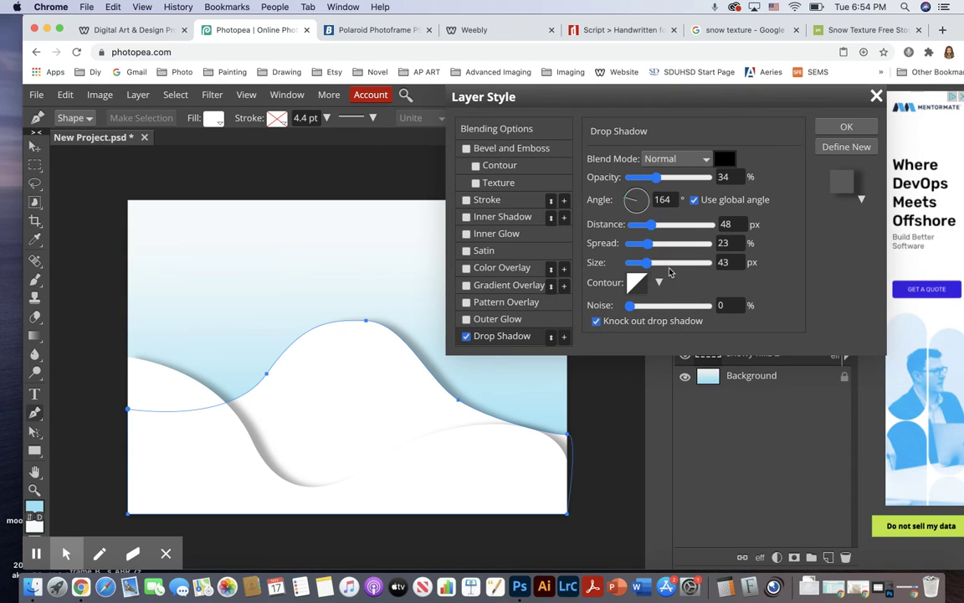
left_click(830, 130)
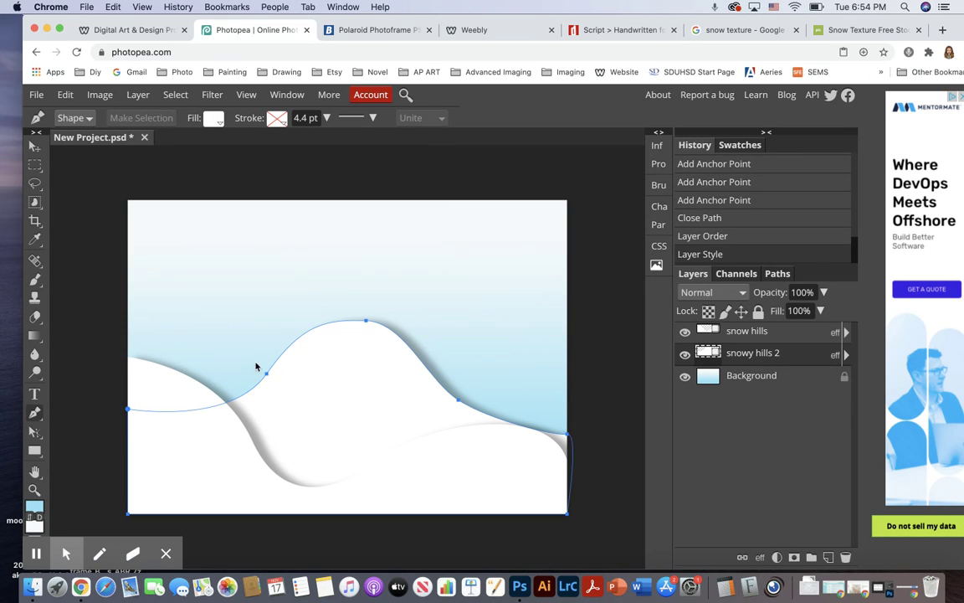
Step: Select the snow hills layer and download the free Snow Texture photo from its picjumbo page in the browser
left_click(765, 383)
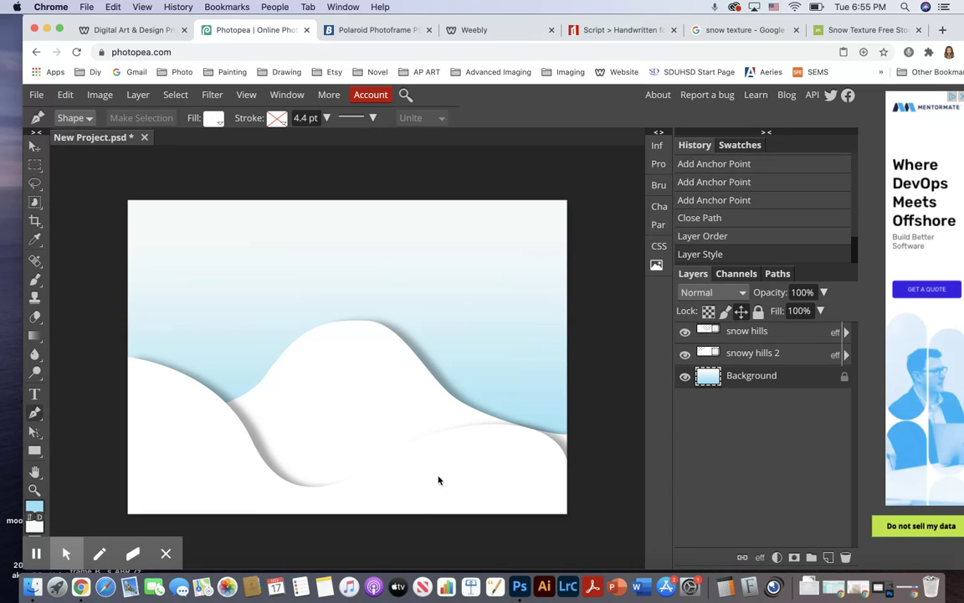
left_click(758, 334)
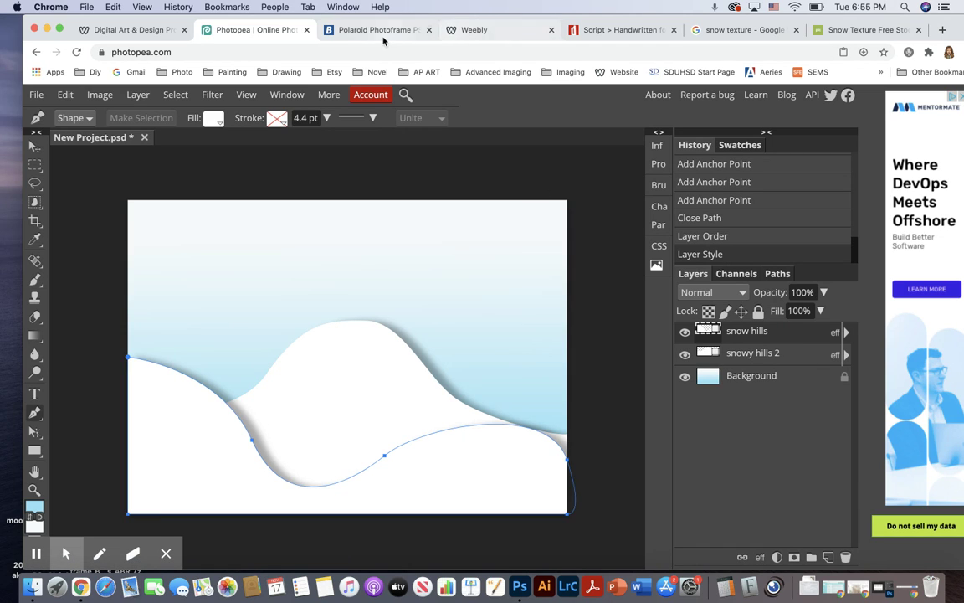
left_click(736, 30)
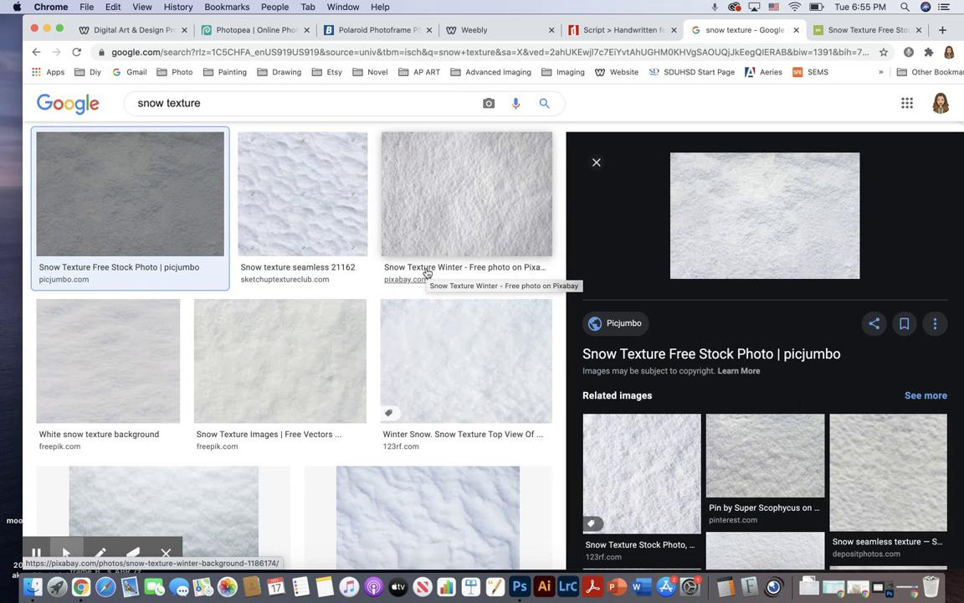
scroll(427, 273, "up", 3)
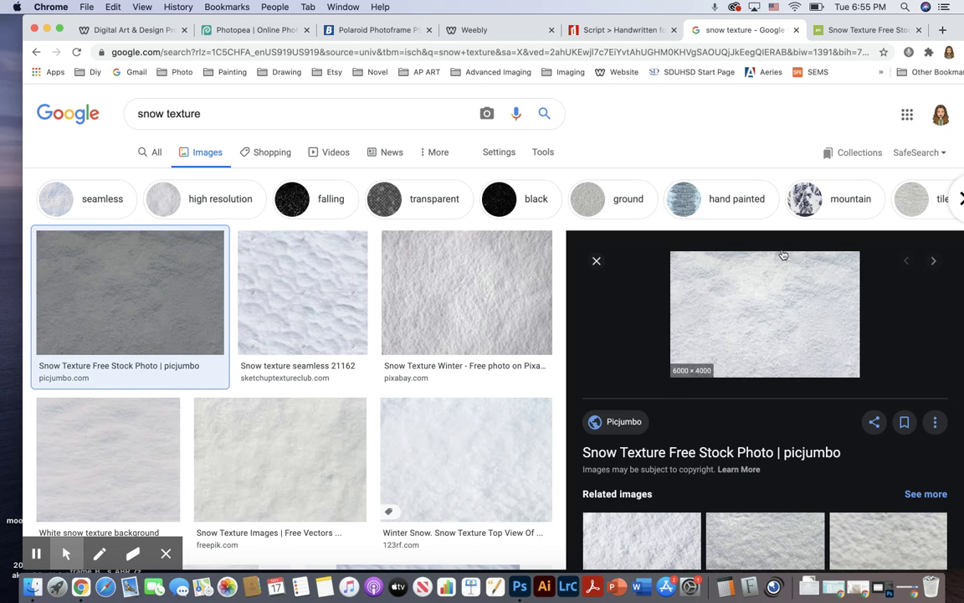
scroll(762, 360, "down", 2)
scroll(762, 359, "down", 1)
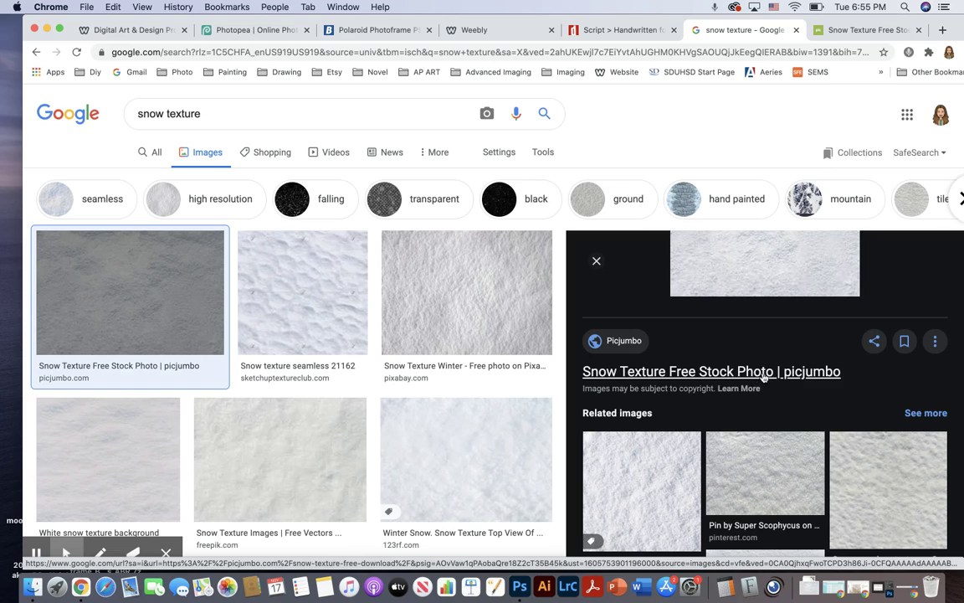
left_click(869, 31)
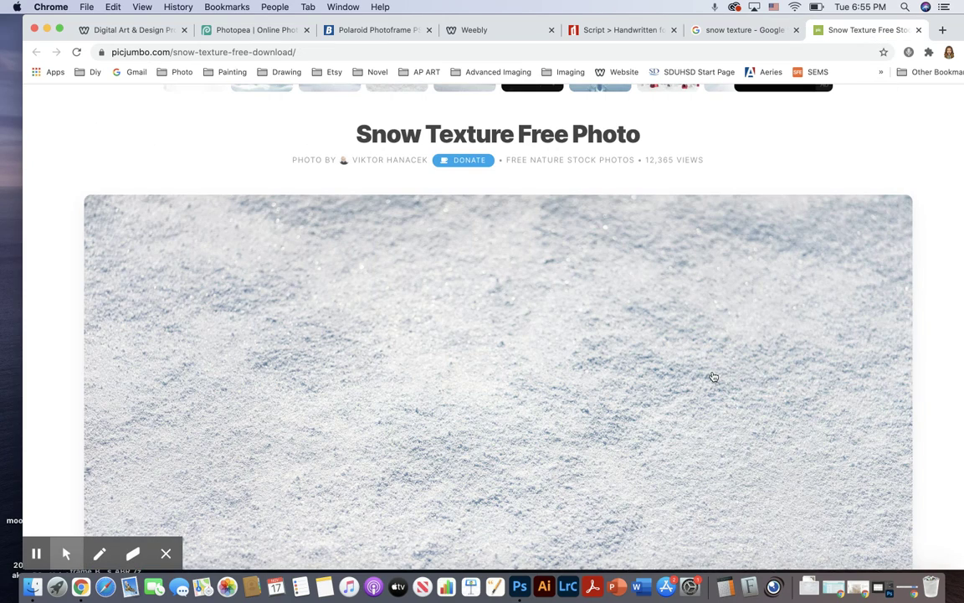
scroll(713, 377, "down", 3)
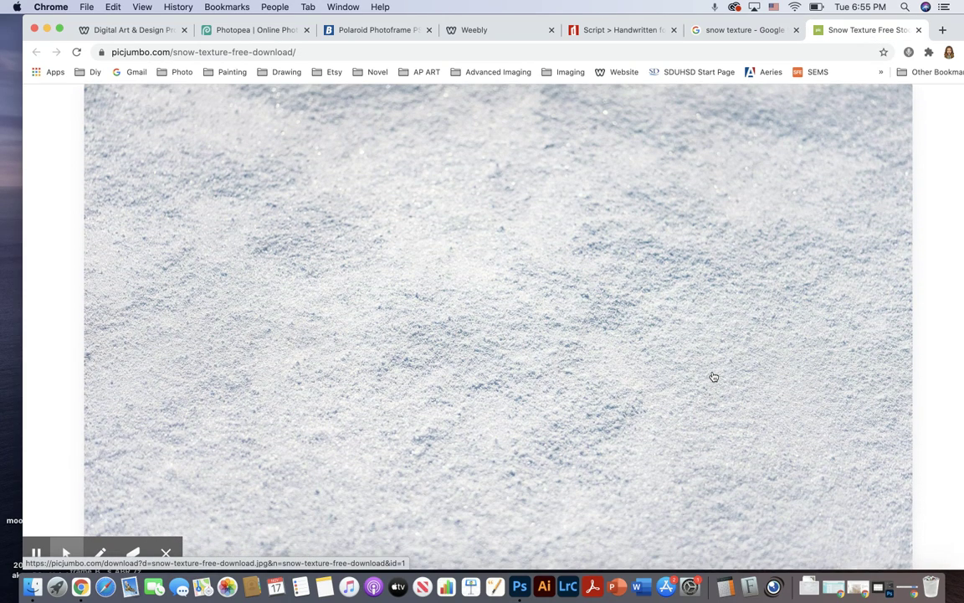
scroll(714, 377, "down", 10)
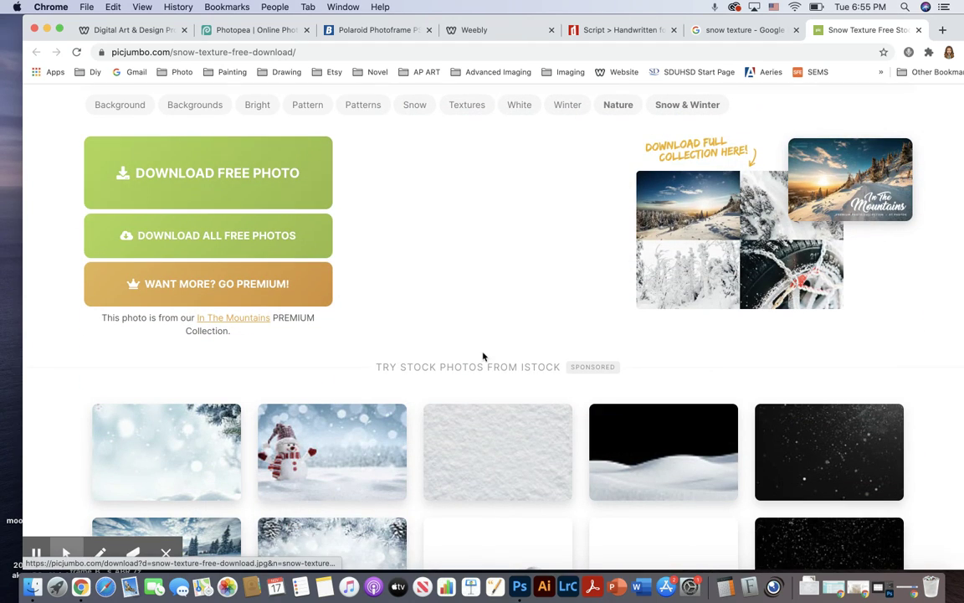
left_click(216, 175)
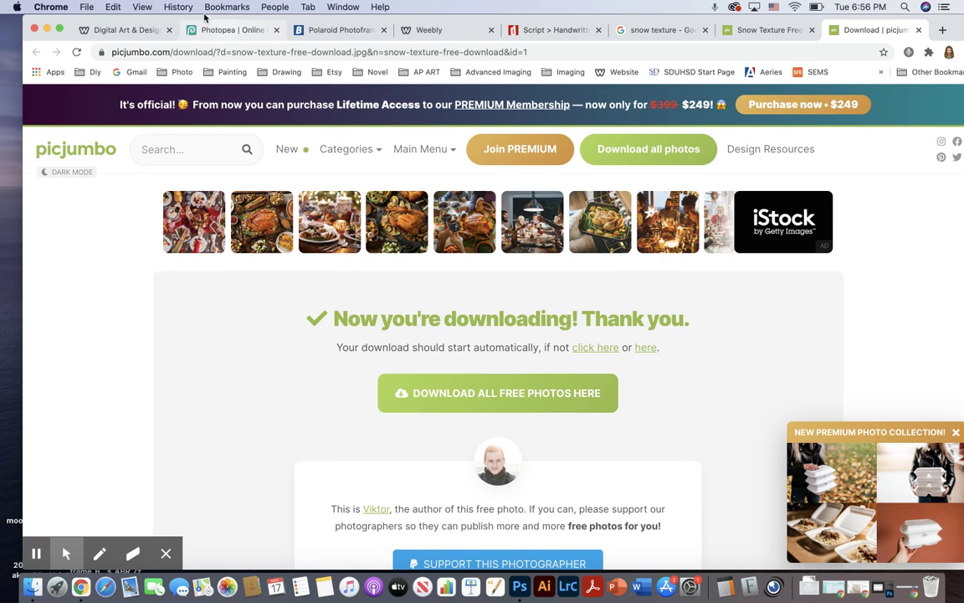
Step: Place the downloaded snow texture JPG in a free spot on the desktop and move the browser window back over the screen
key("F11")
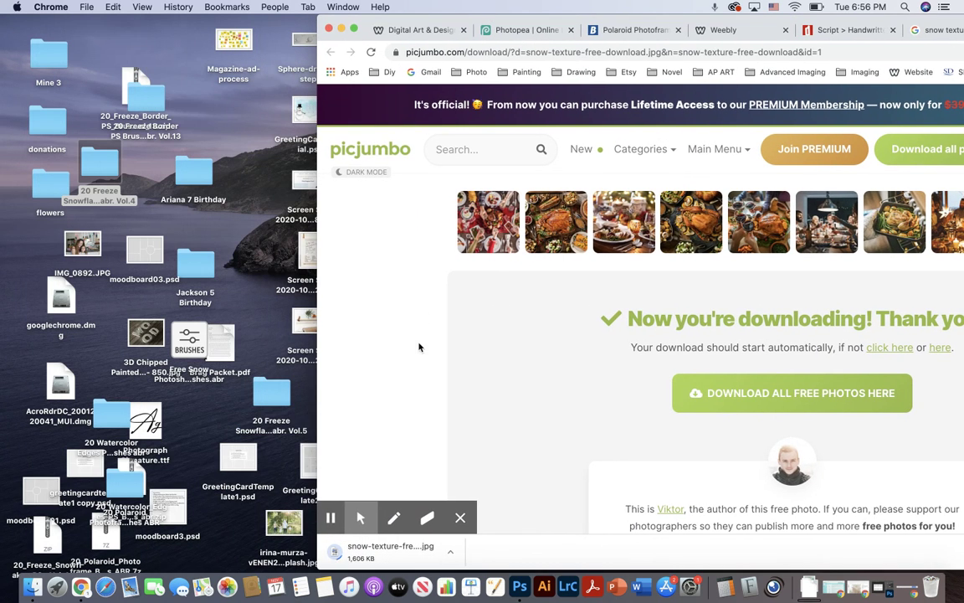
left_click(360, 517)
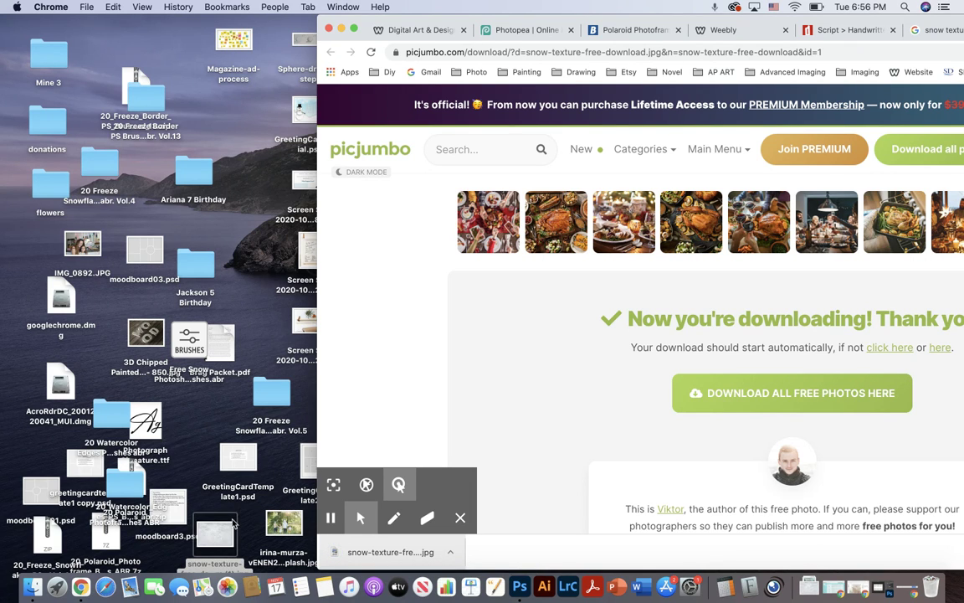
left_click_drag(214, 532, 252, 201)
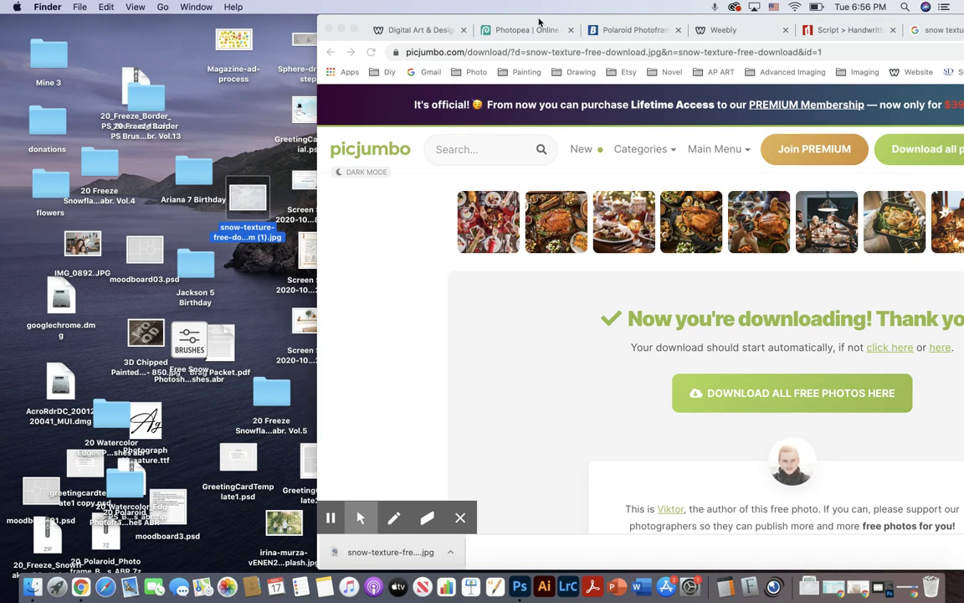
left_click_drag(545, 18, 234, 18)
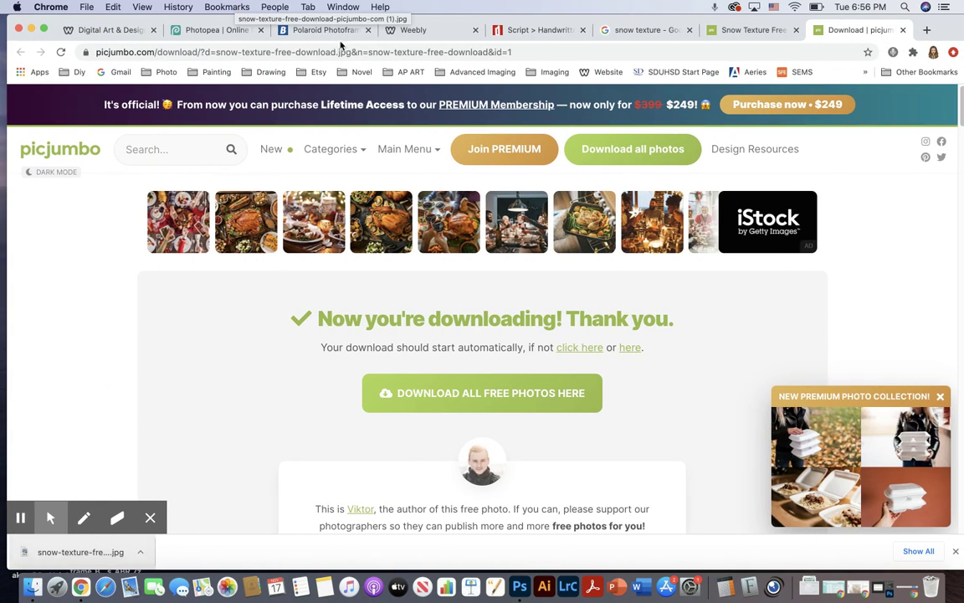
Step: Switch to Photopea and open the downloaded snow-texture JPG from the Desktop folder as its own document
left_click(211, 30)
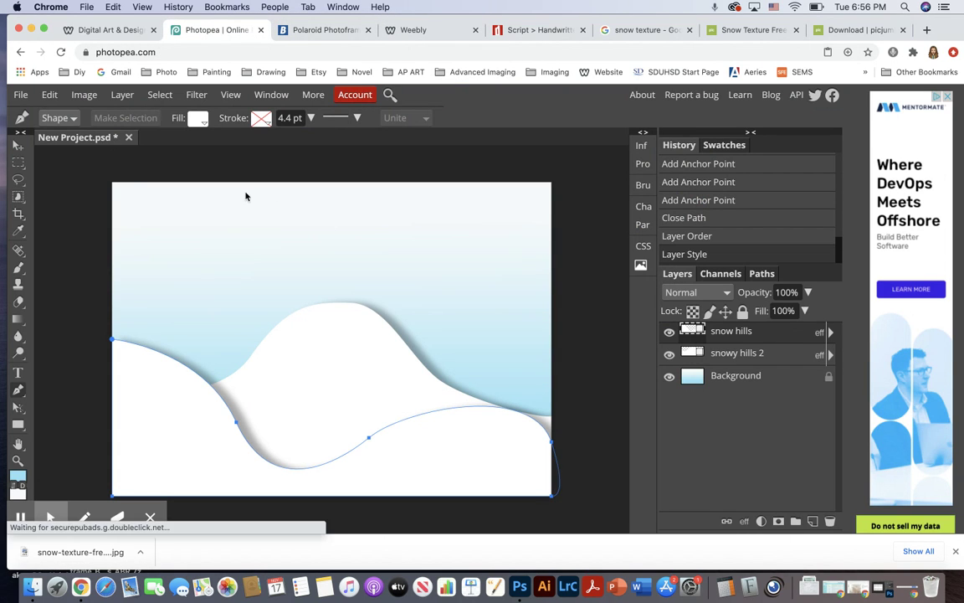
left_click(21, 95)
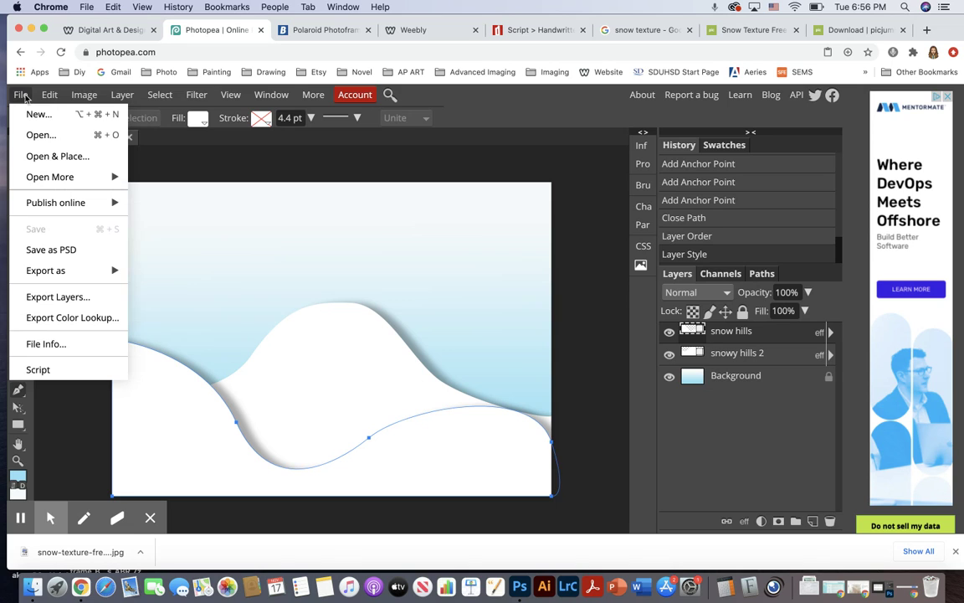
left_click(42, 135)
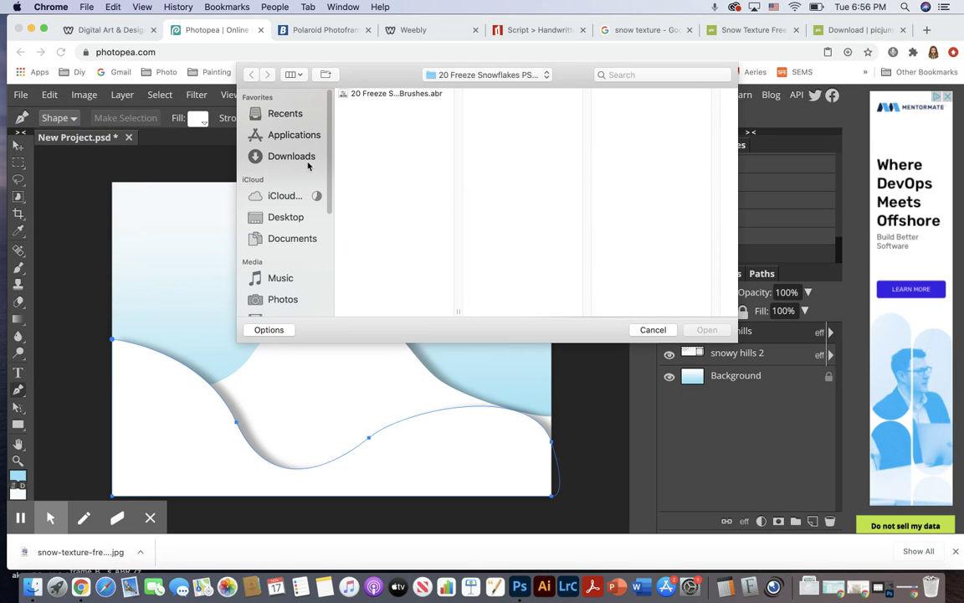
left_click(293, 217)
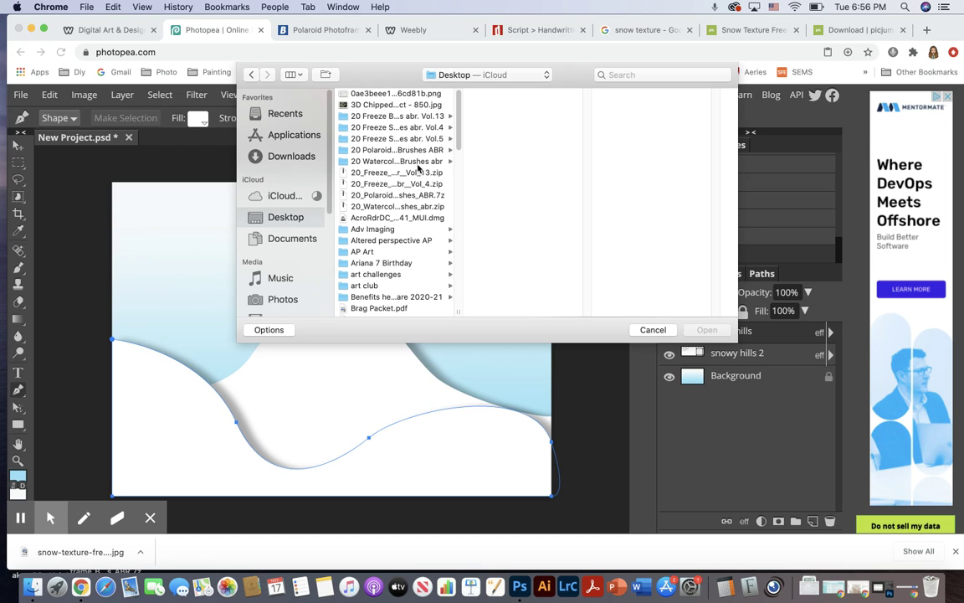
scroll(385, 270, "down", 15)
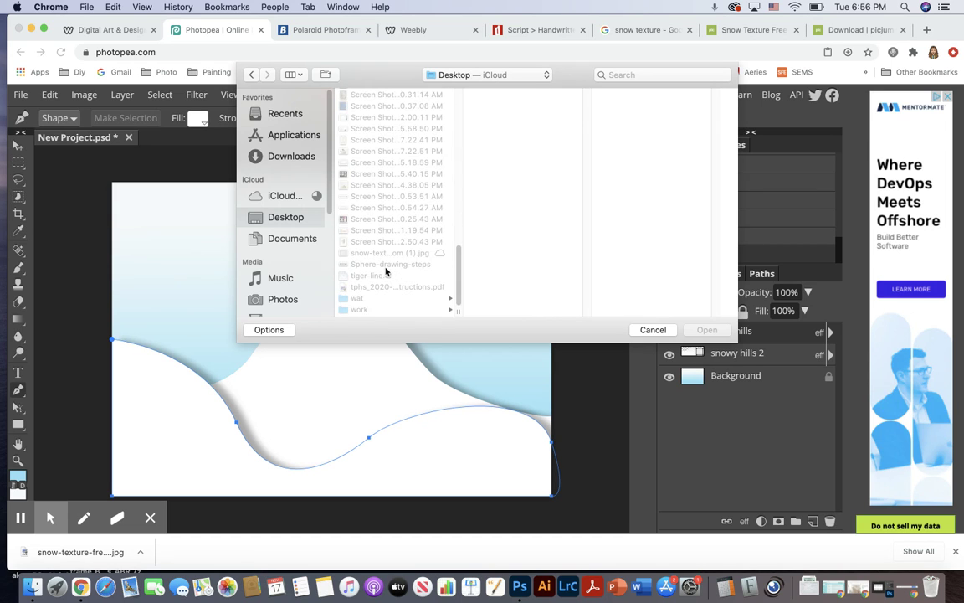
scroll(385, 270, "up", 10)
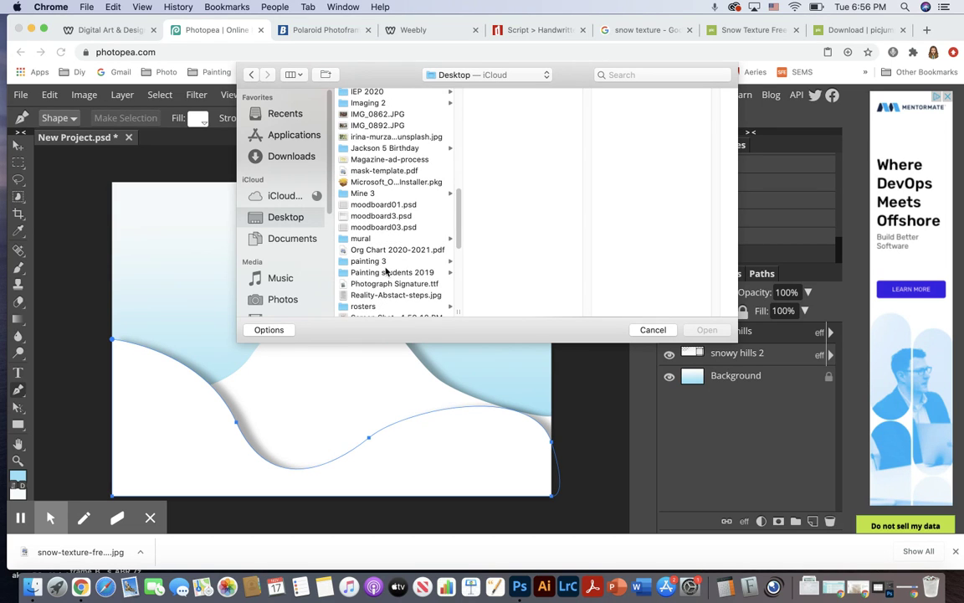
scroll(385, 271, "down", 8)
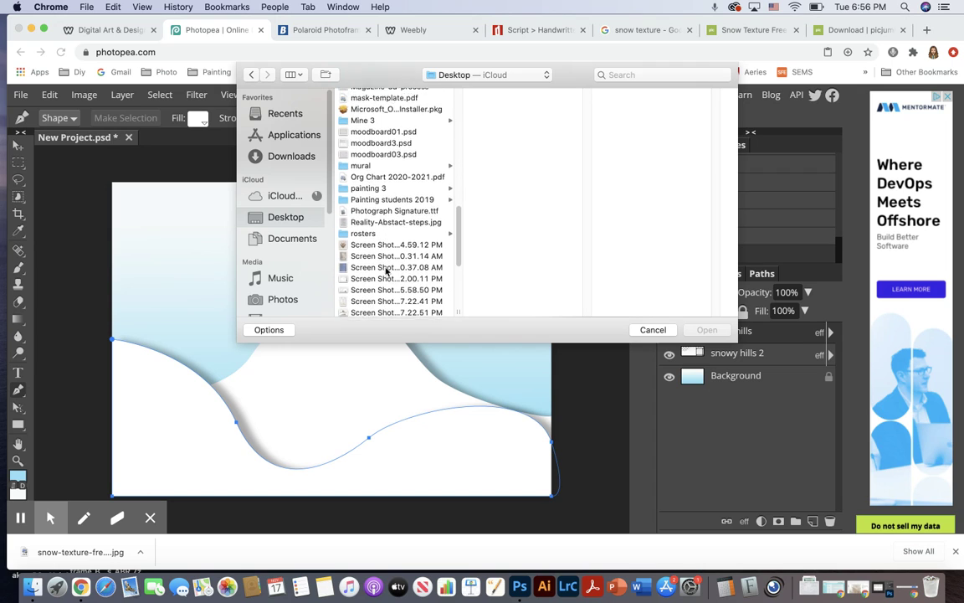
scroll(385, 271, "down", 4)
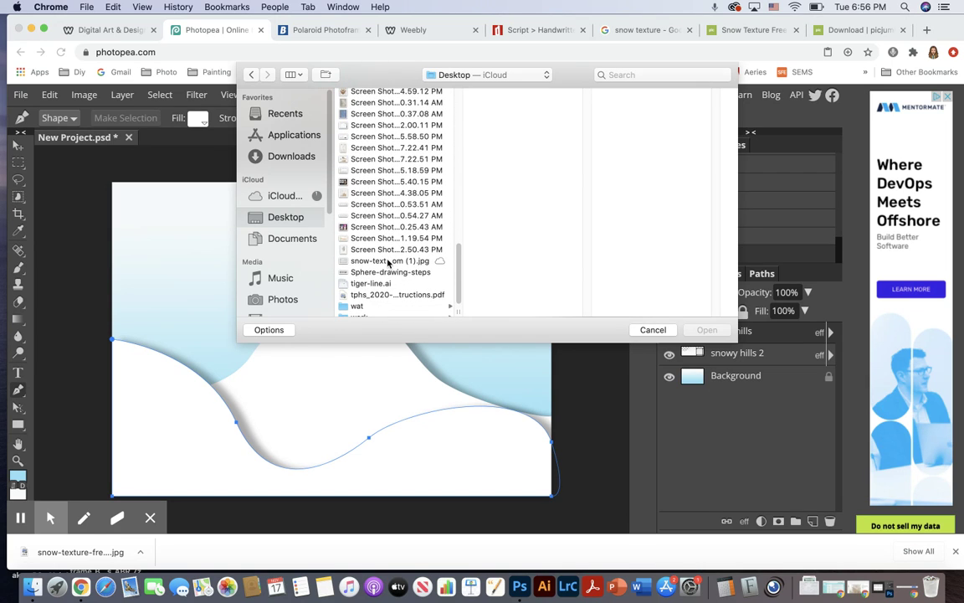
left_click(387, 261)
left_click(706, 329)
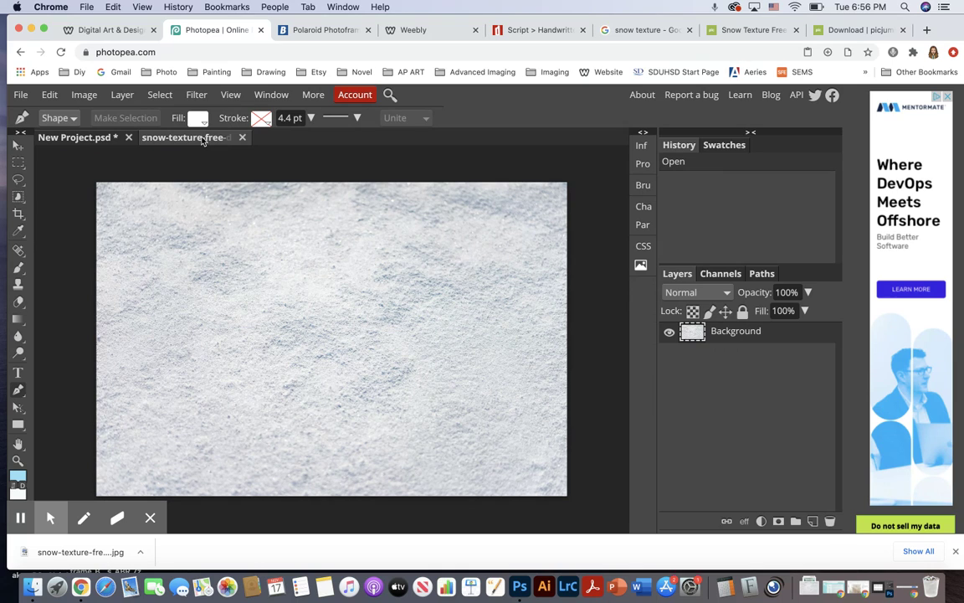
Step: Select the entire snow texture image with a rectangular selection, copy it and return to New Project.psd
left_click(18, 162)
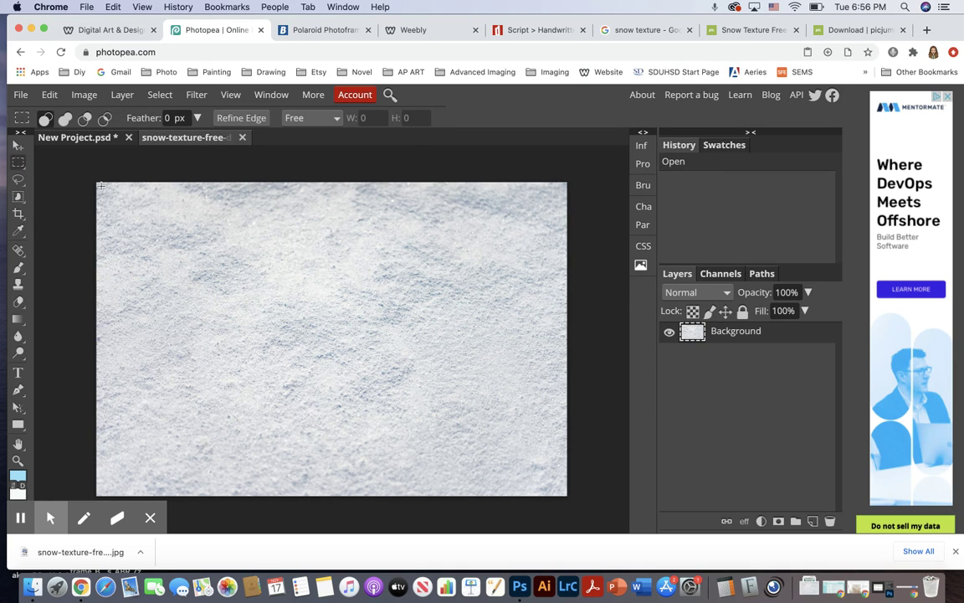
left_click_drag(98, 182, 577, 495)
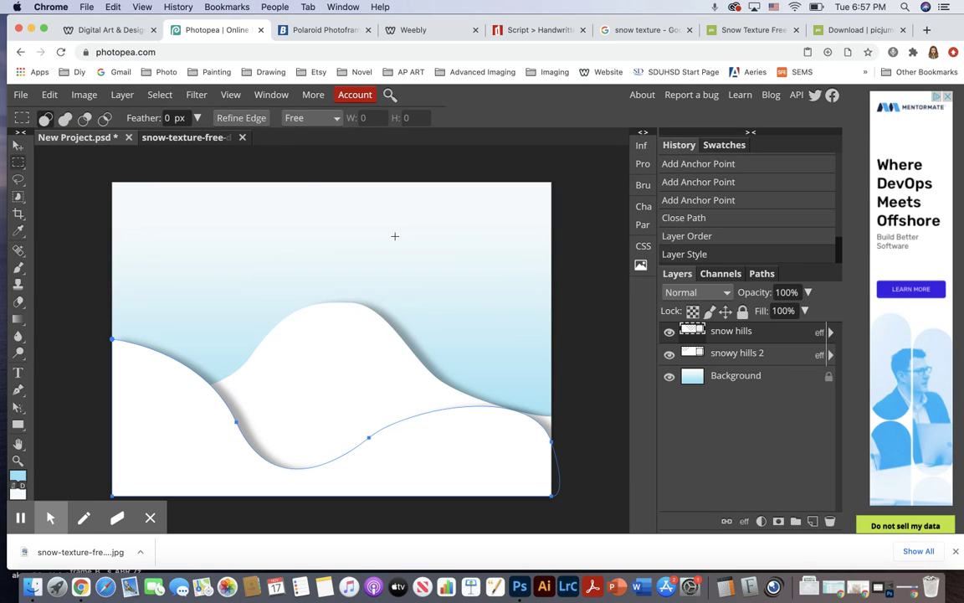
Step: Create a new layer named snow texture above snow hills and paste the copied texture into it
left_click(813, 522)
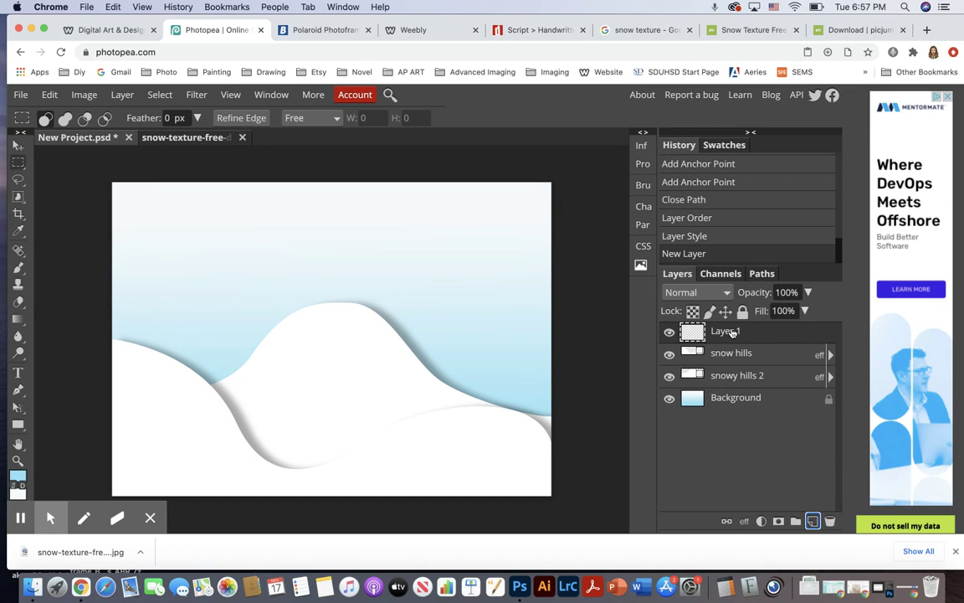
double_click(730, 332)
type("s")
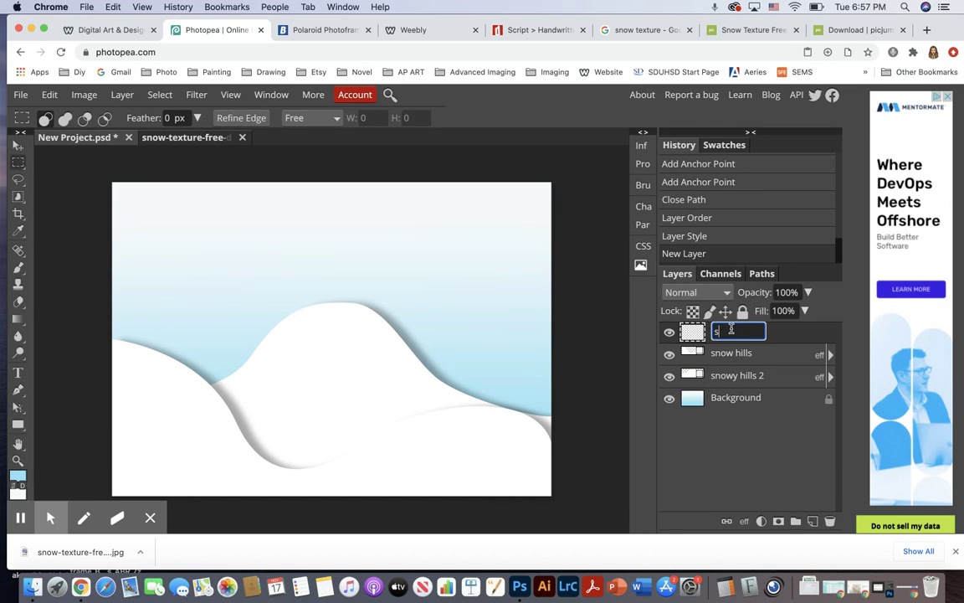
type("now texture")
key("Return")
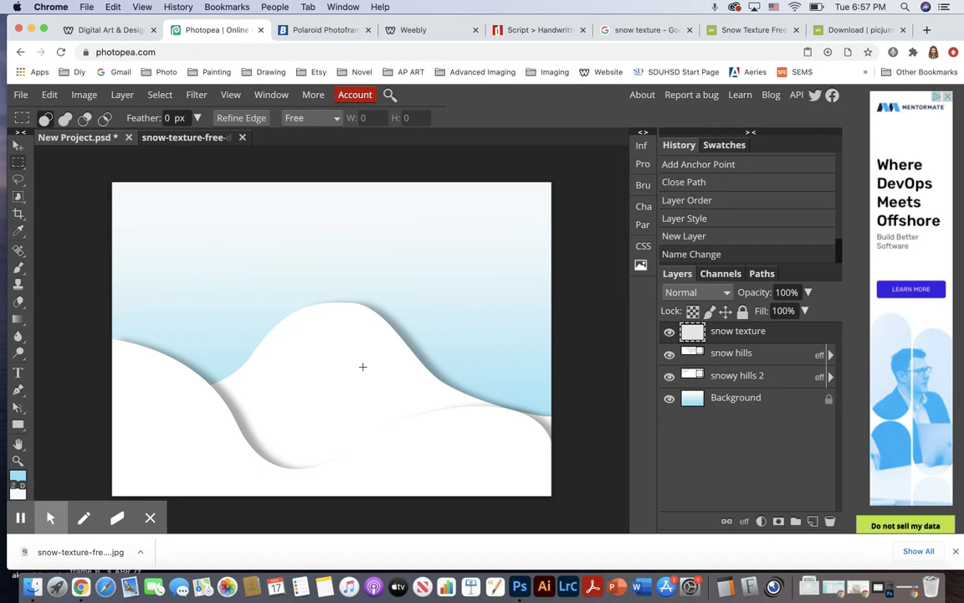
key("super+v")
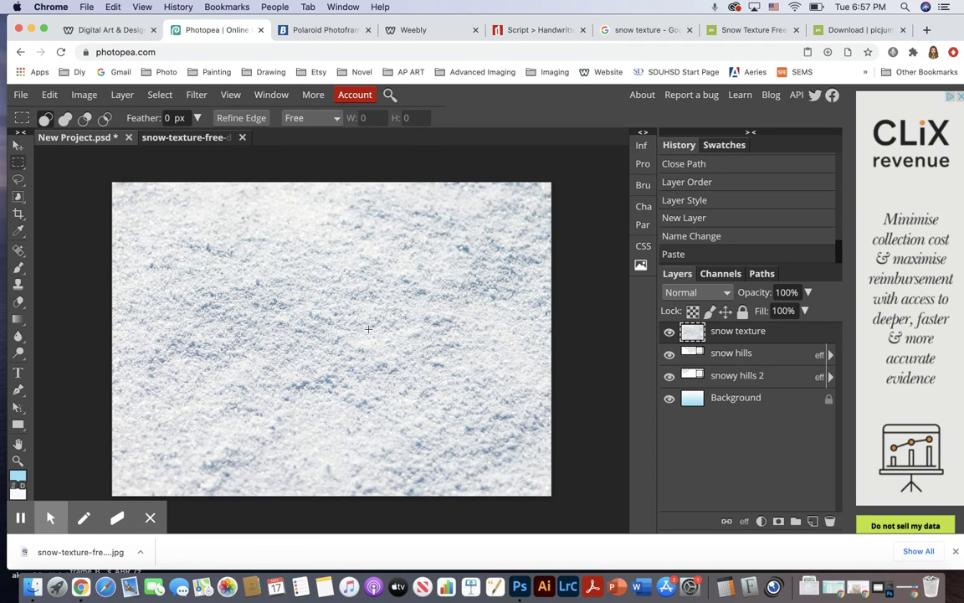
Step: Clip the snow texture layer to the snow hills layer below it with a clipping mask
left_click(734, 355)
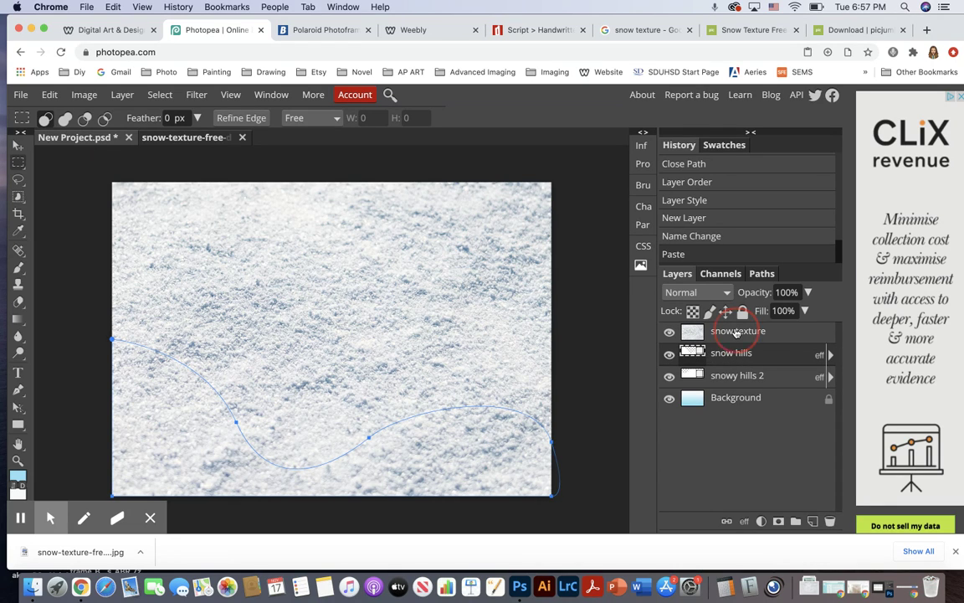
left_click(736, 333)
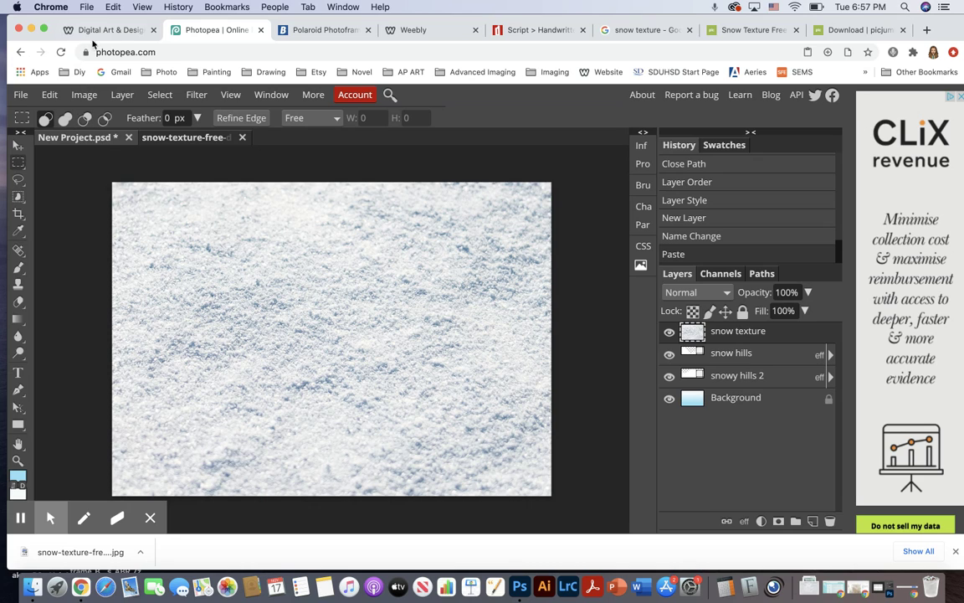
left_click(122, 95)
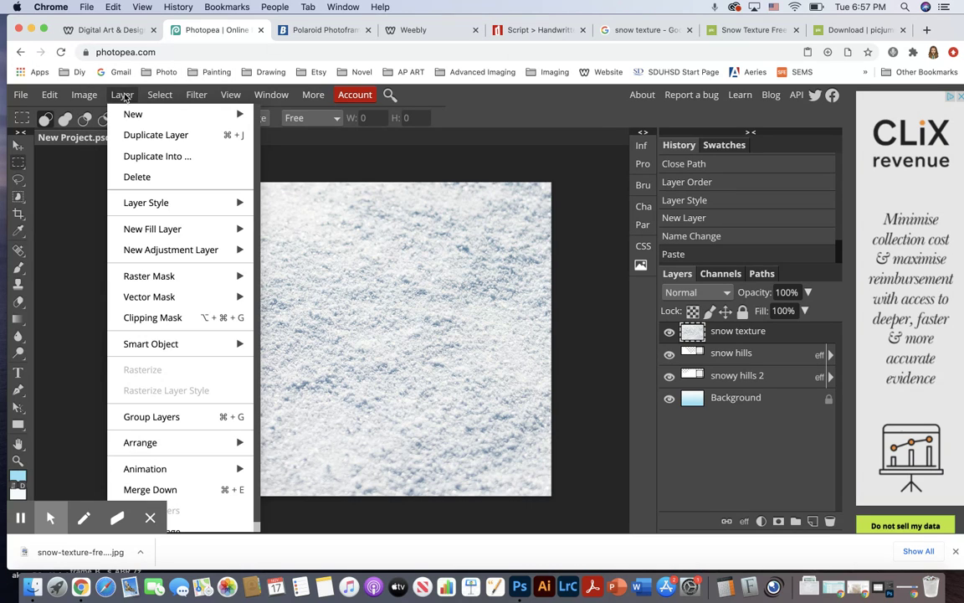
left_click(186, 317)
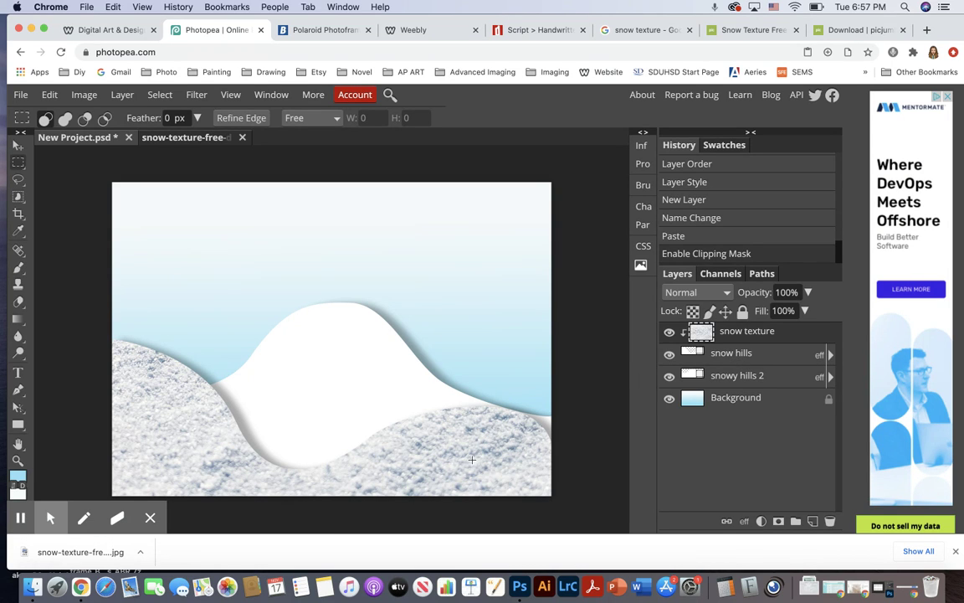
Step: Lower the snow texture layer's opacity to 20%, keeping its blend mode at Normal
left_click(808, 293)
left_click_drag(809, 312, 767, 314)
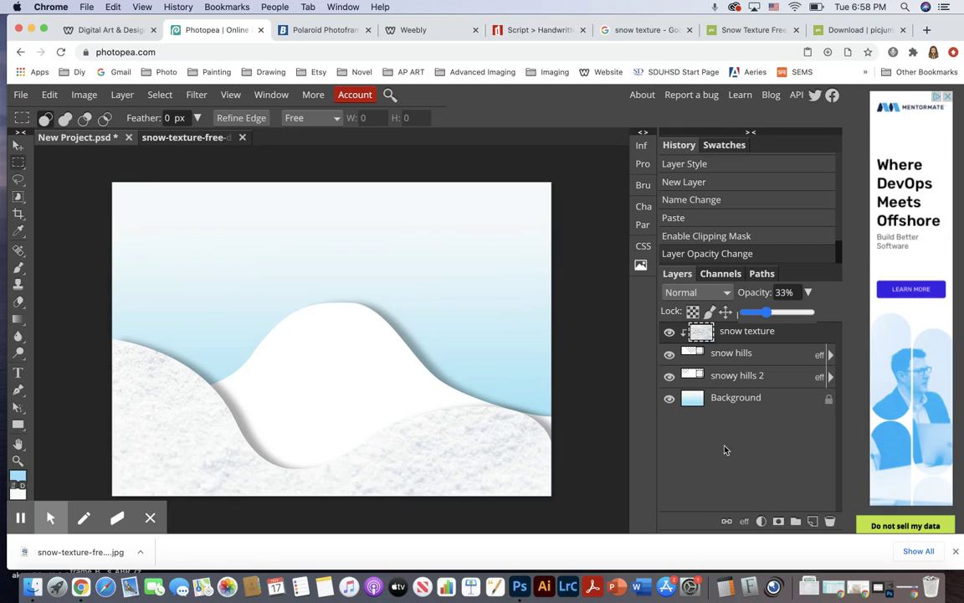
left_click(728, 293)
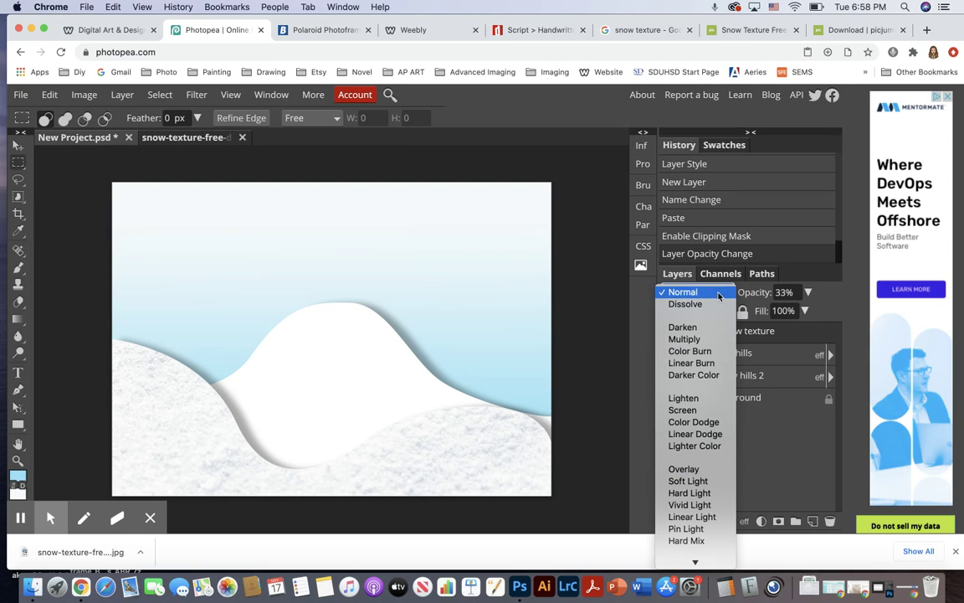
left_click(835, 299)
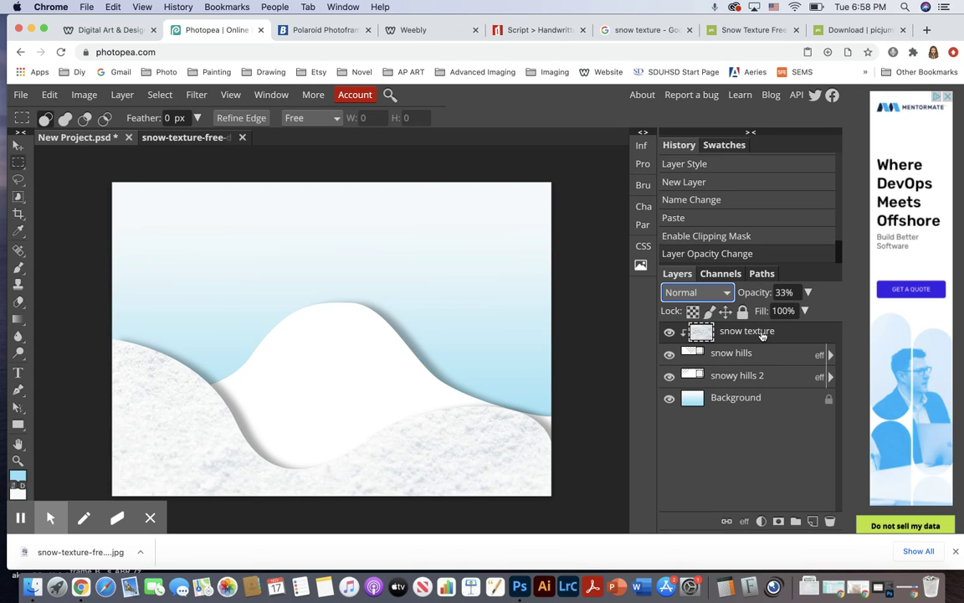
left_click(808, 291)
left_click_drag(764, 312, 758, 312)
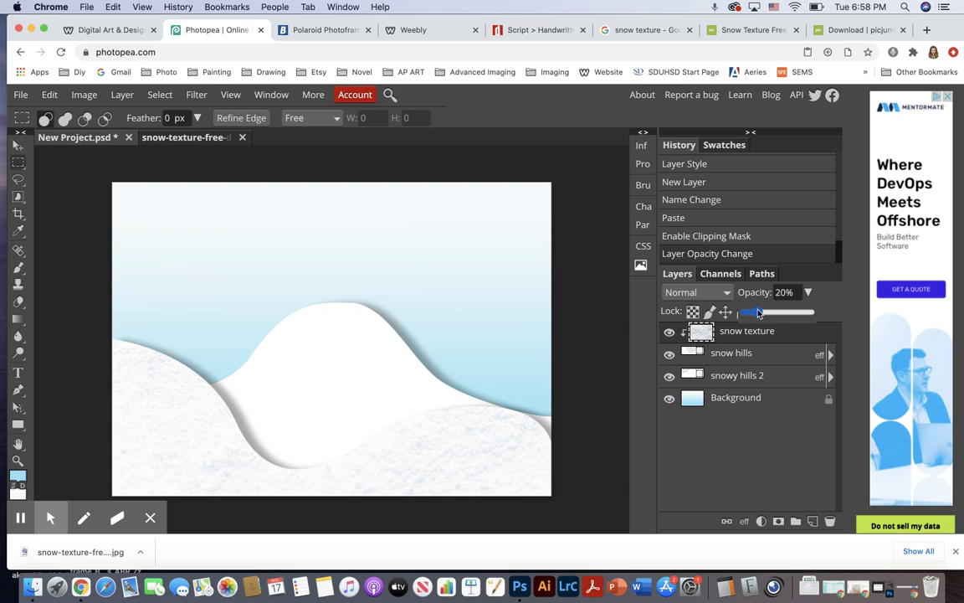
Step: Create a new layer named snow texture2 directly above snowy hills 2 and paste the copied snow texture into it
left_click(757, 357)
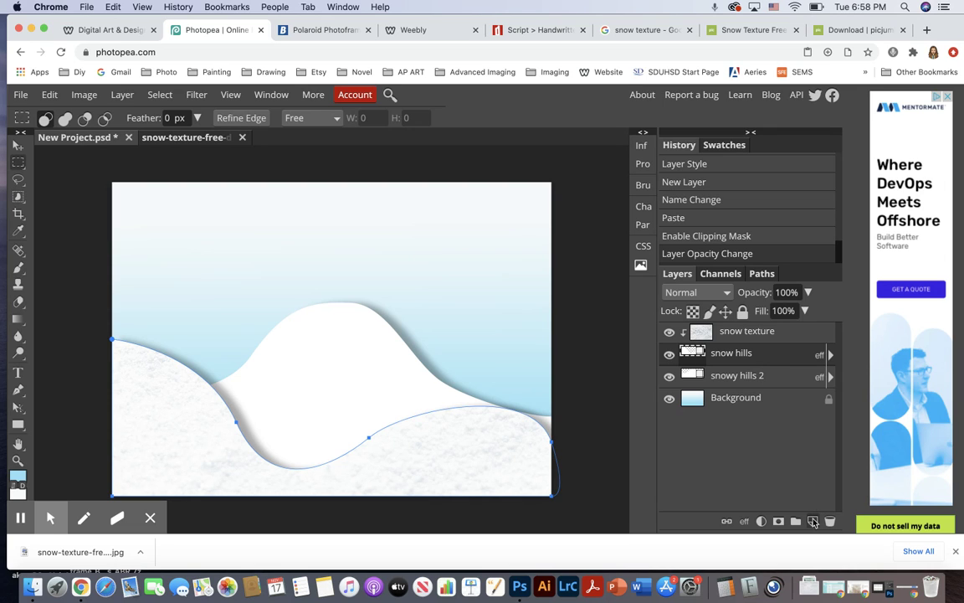
left_click(781, 381)
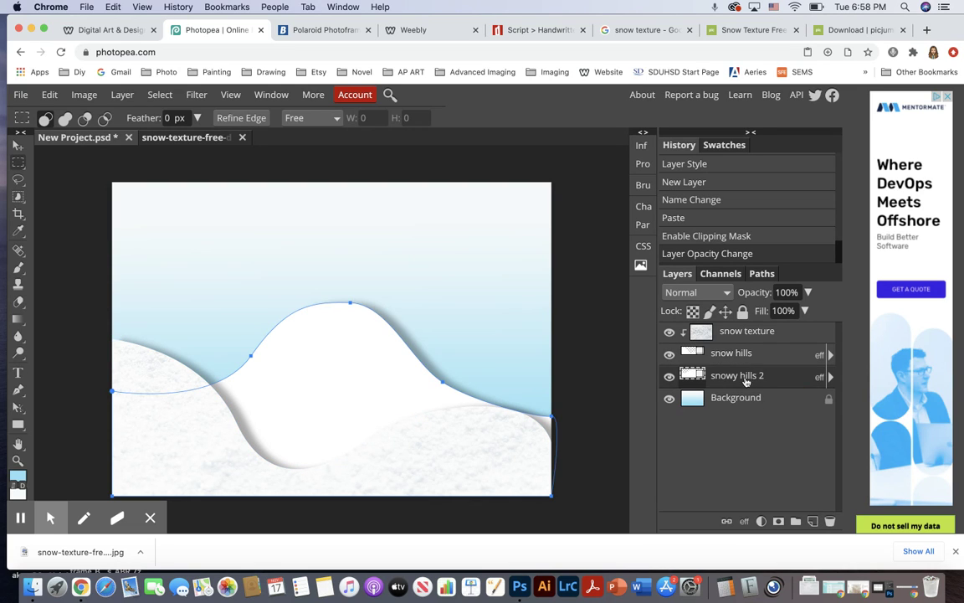
left_click(813, 521)
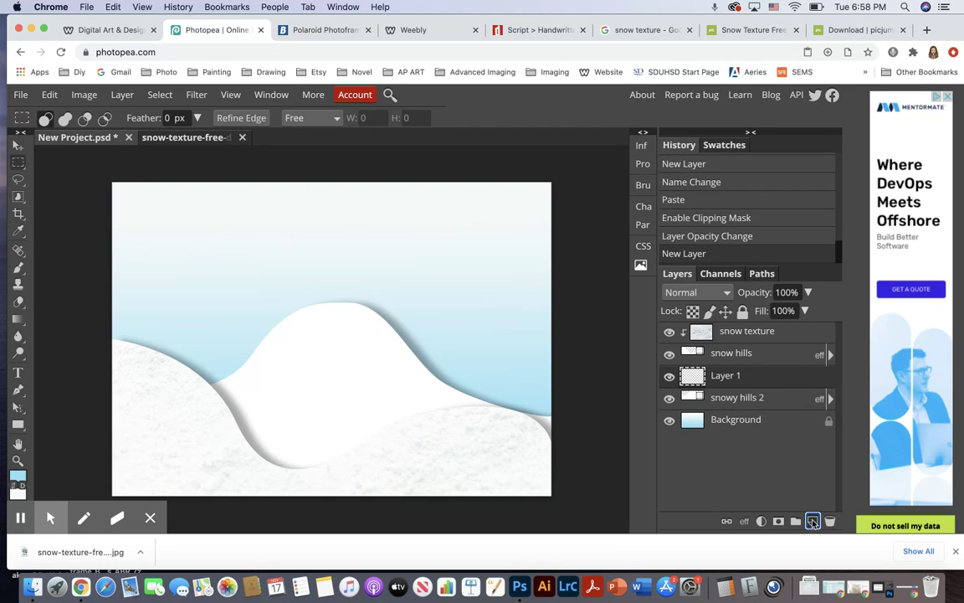
double_click(731, 372)
type("snow texture2")
key("Return")
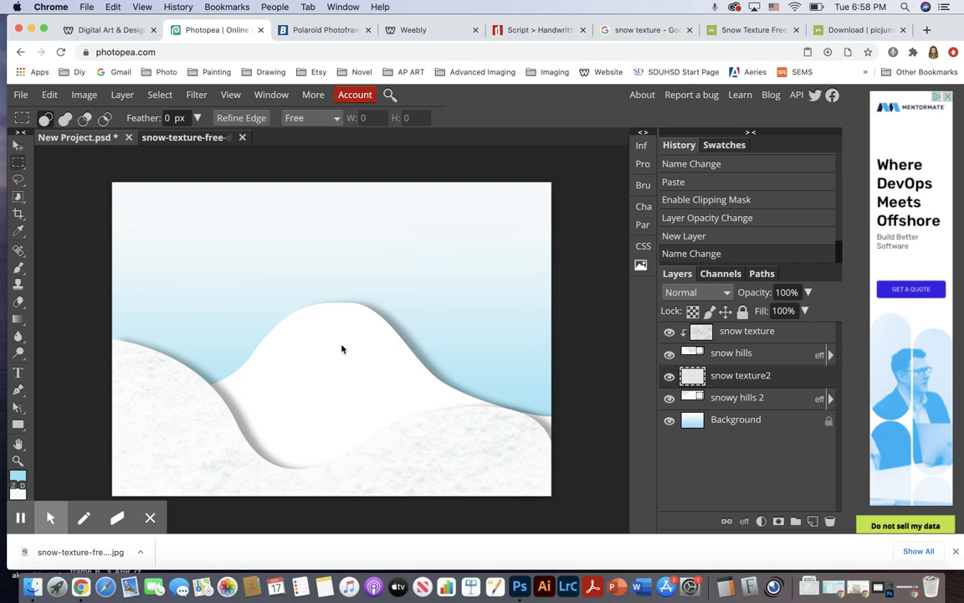
key("super+v")
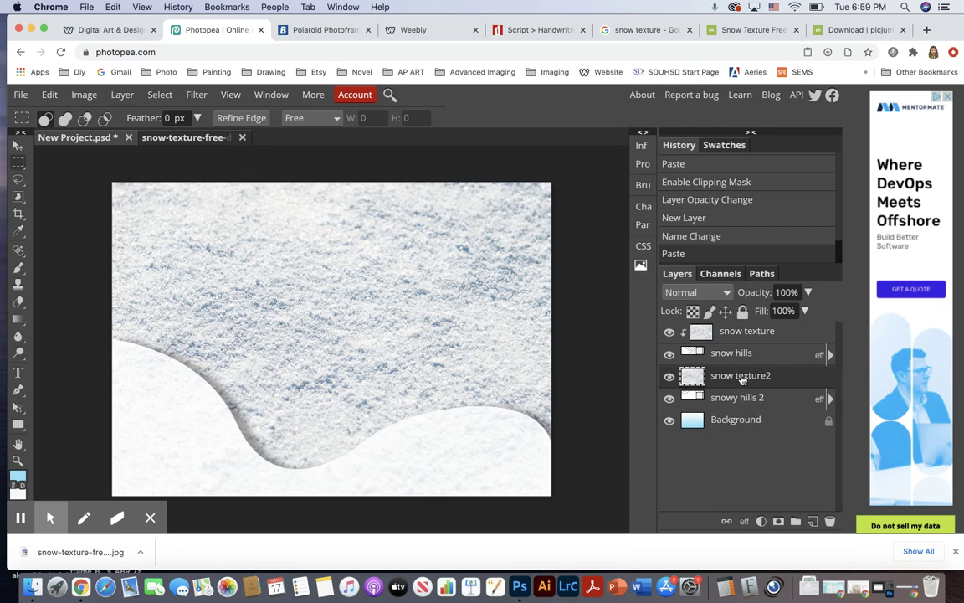
Step: Clip snow texture2 to the snowy hills 2 layer and lower its opacity to 18%
left_click(123, 94)
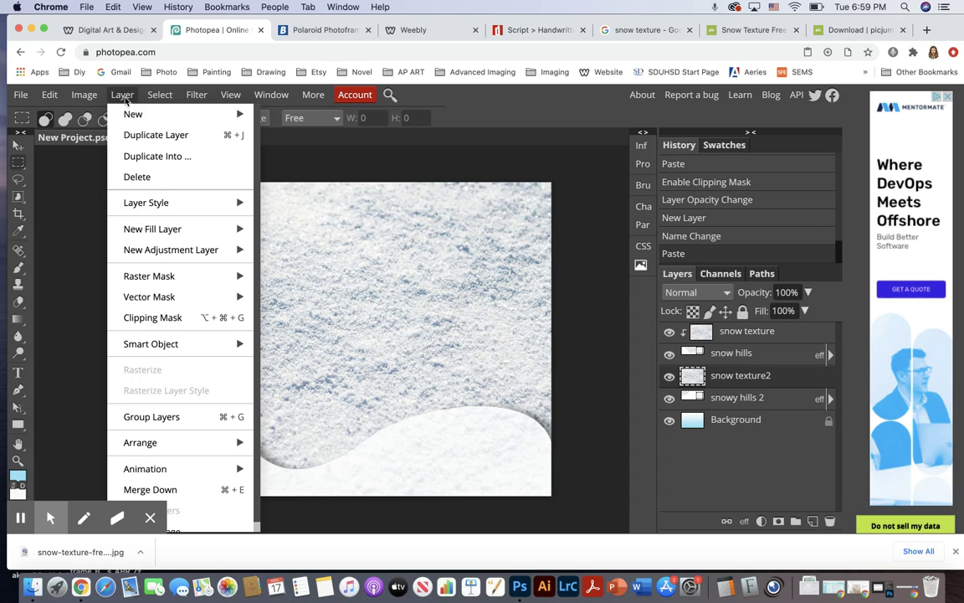
left_click(188, 317)
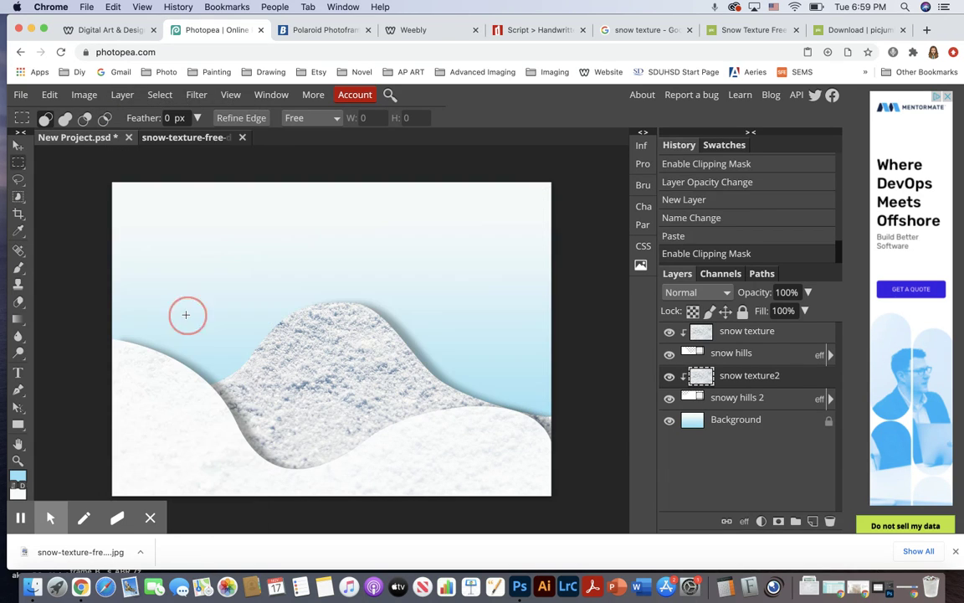
left_click(808, 292)
left_click_drag(776, 315, 757, 315)
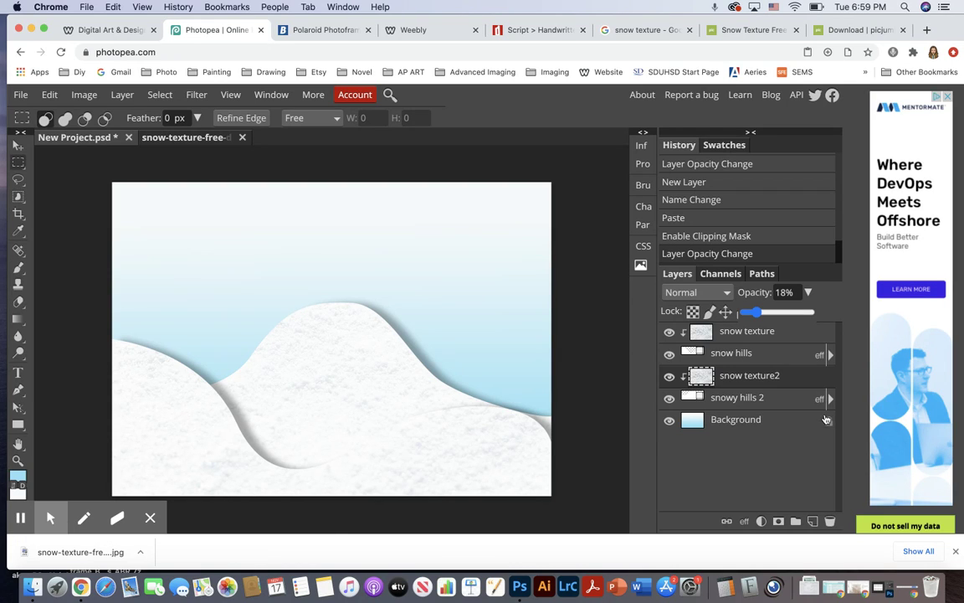
Step: Move the snowy hills 2 shape down and slightly to the right behind the front hills
left_click(748, 355)
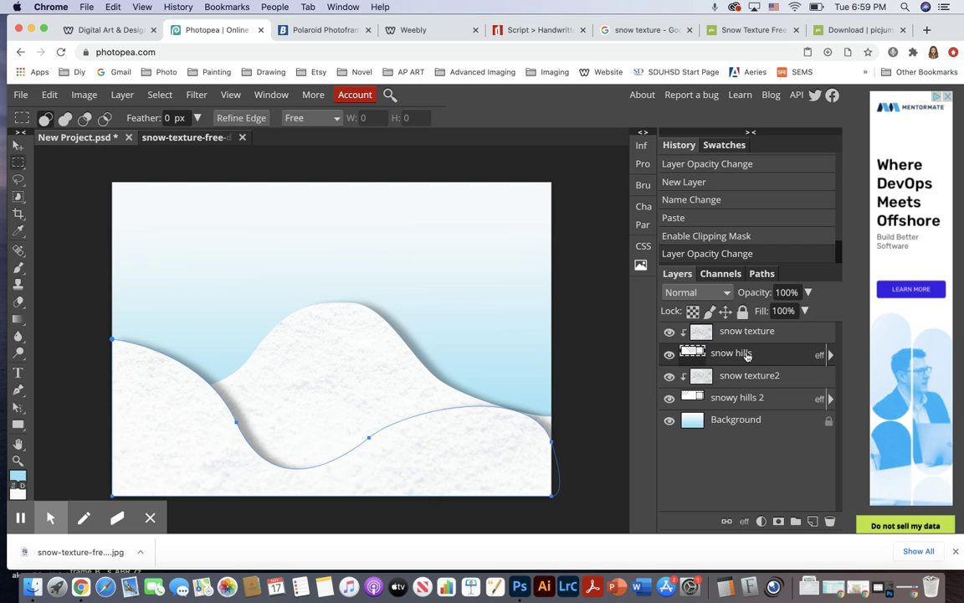
left_click(734, 397)
key("v")
mouse_move(355, 408)
left_mouse_down()
mouse_move(362, 379)
mouse_move(373, 398)
mouse_move(342, 399)
left_mouse_up()
Step: Flatten the snowy hills 2 shape to about 78% height with Free Transform, stretching its right side to the canvas edge
left_click(49, 94)
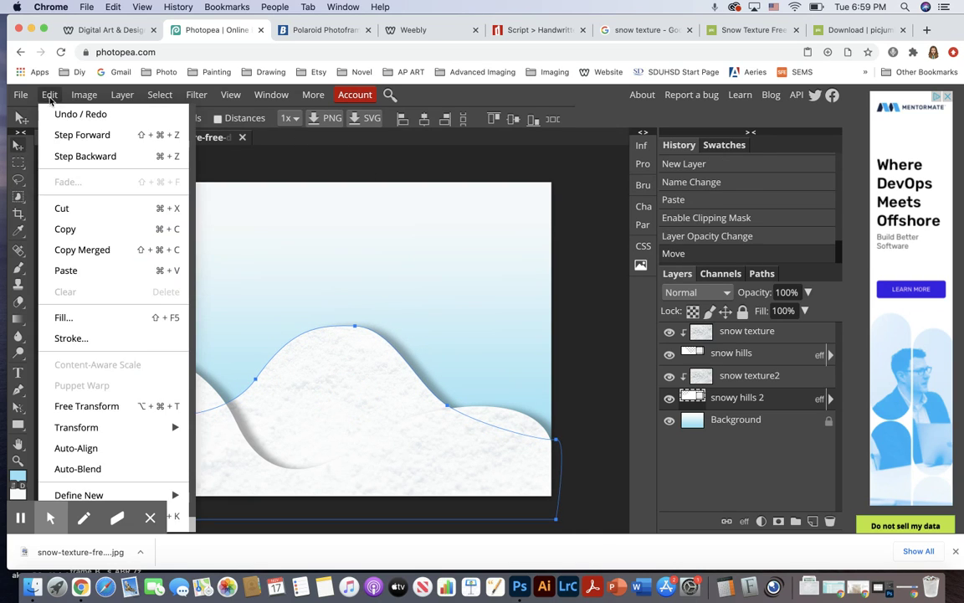
left_click(96, 407)
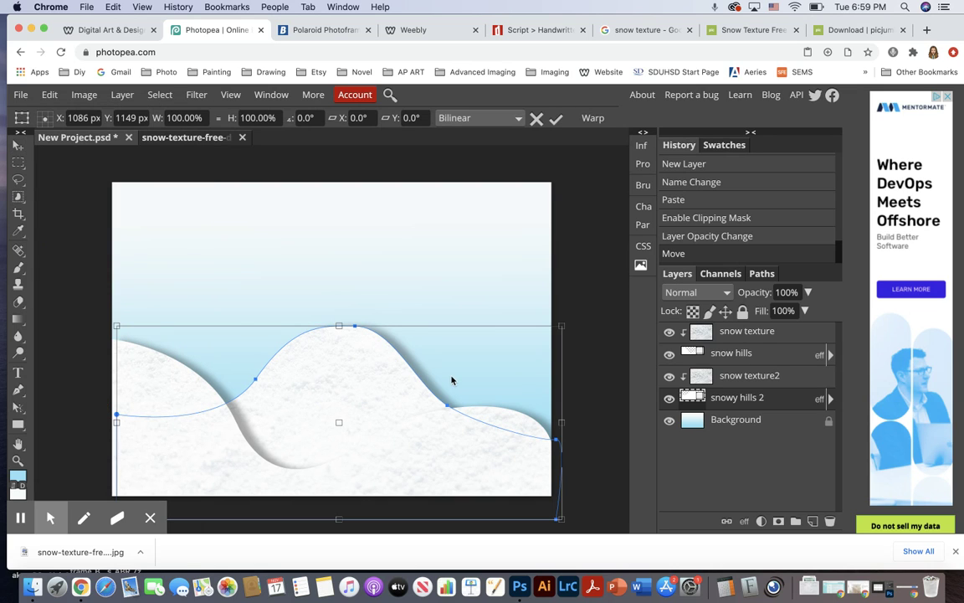
left_click_drag(561, 325, 507, 376)
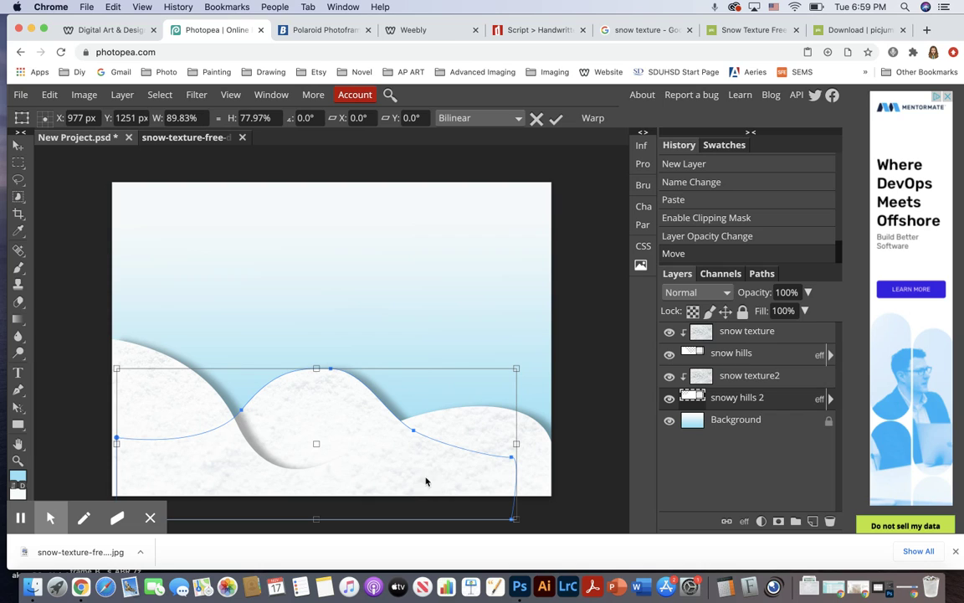
left_click_drag(516, 443, 552, 442)
left_click(556, 118)
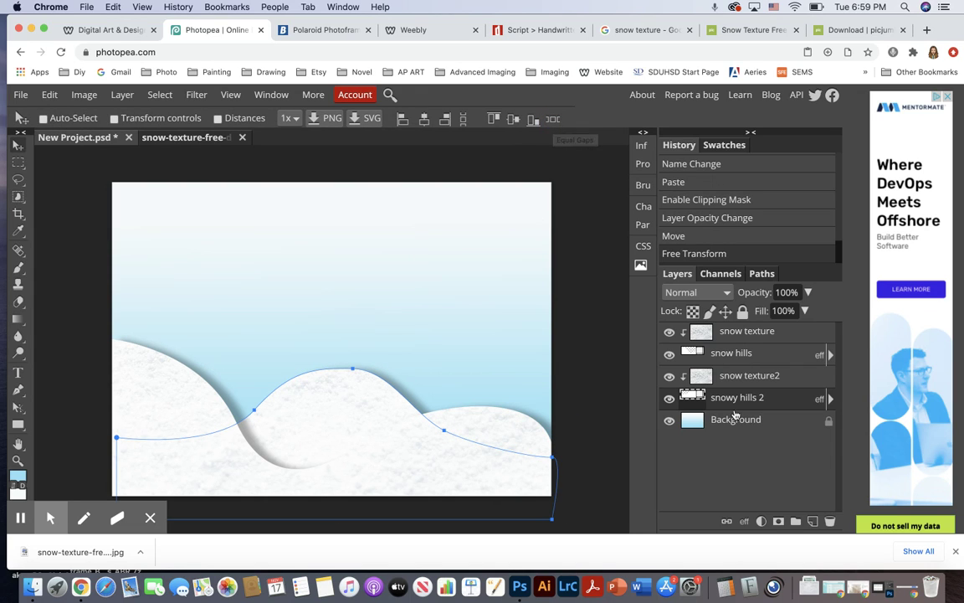
Step: Draw a white ellipse on the right-hand hill above all other layers as the snowman's base and name its layer snowman 1
left_click(754, 331)
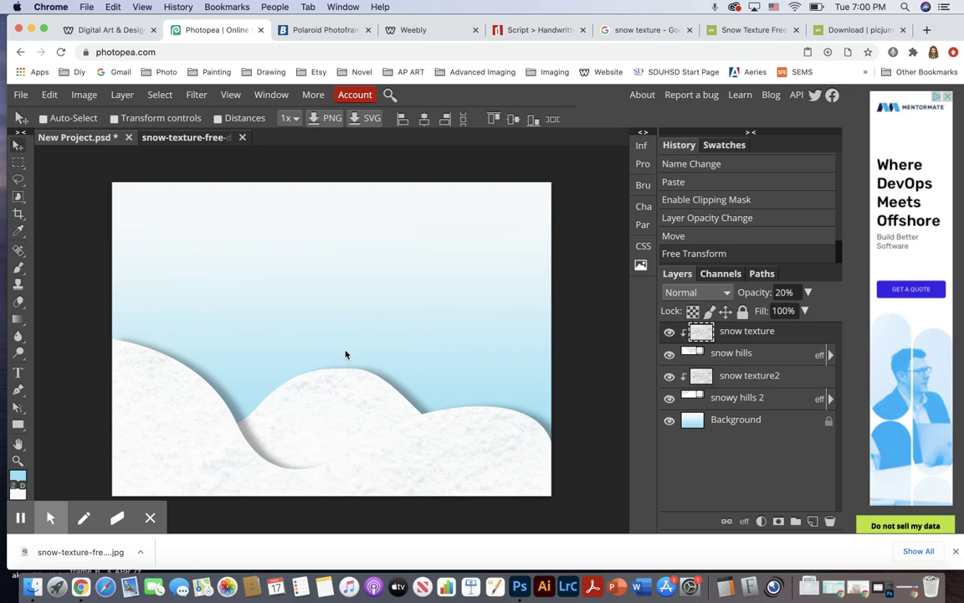
right_click(17, 425)
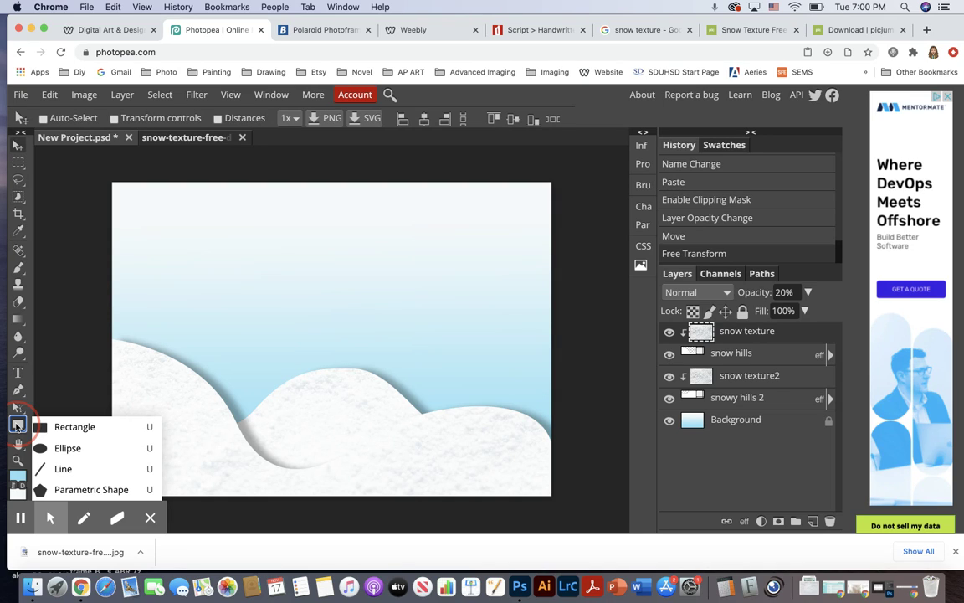
left_click(79, 449)
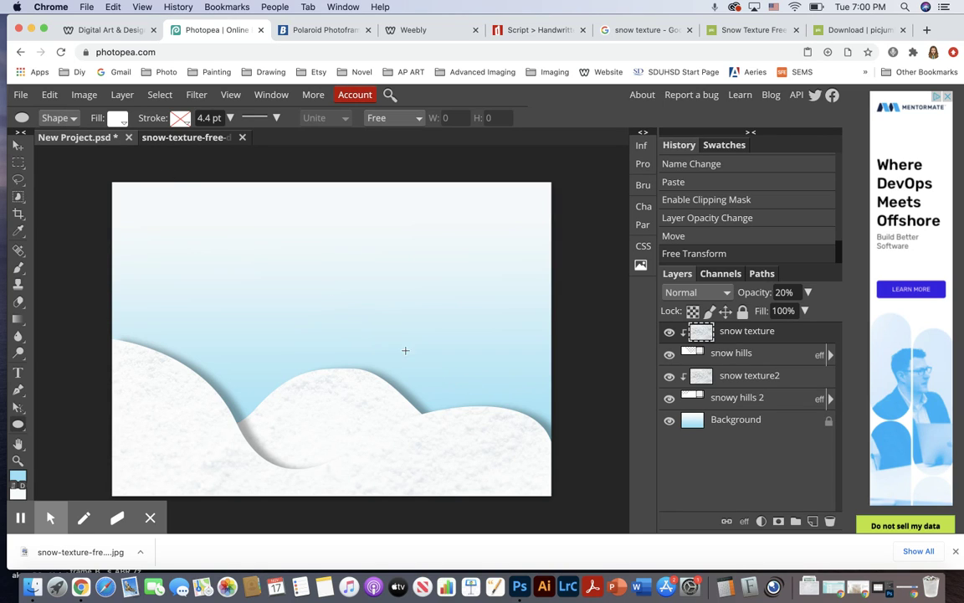
left_click_drag(444, 381, 511, 437)
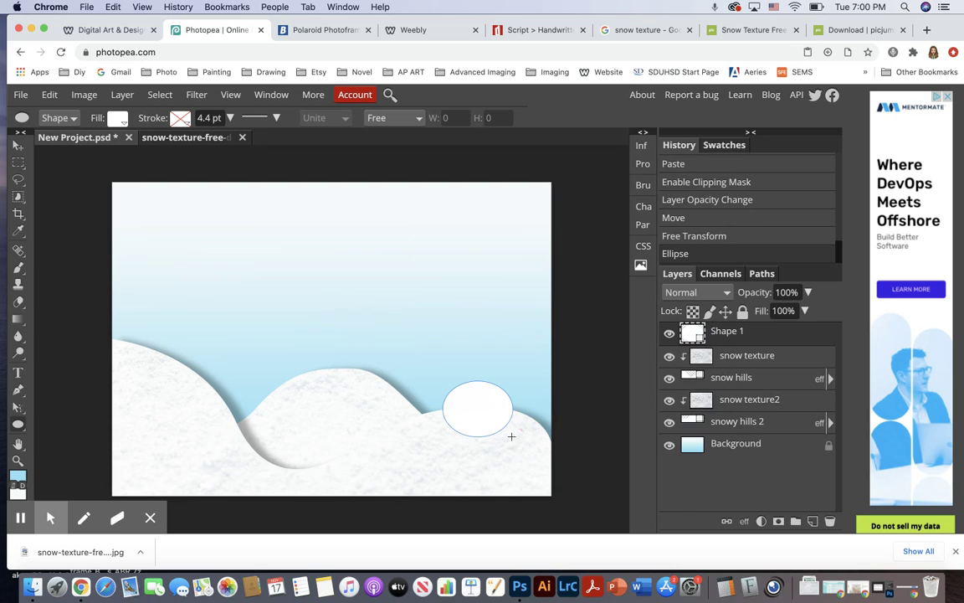
double_click(728, 331)
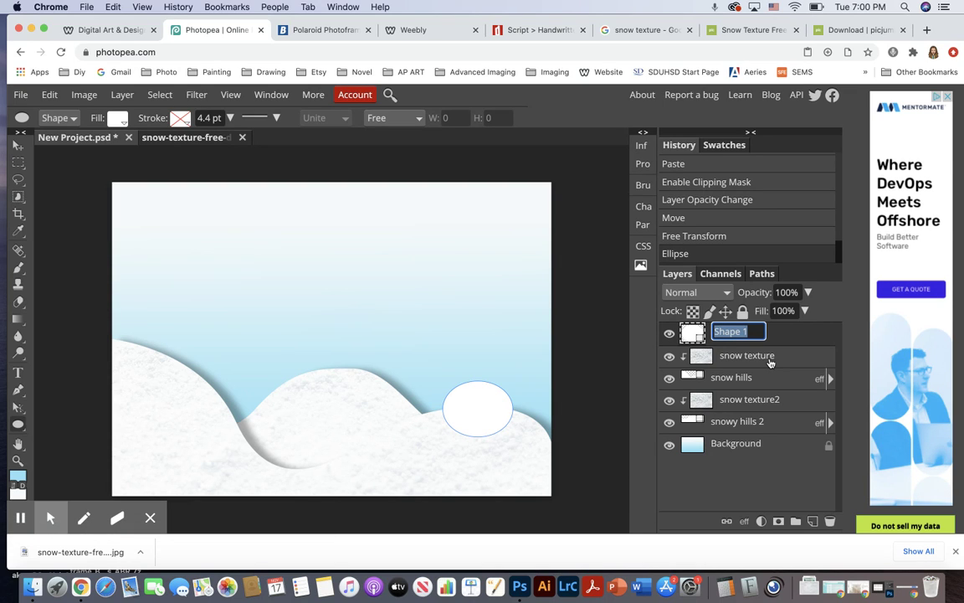
type("snowman 1")
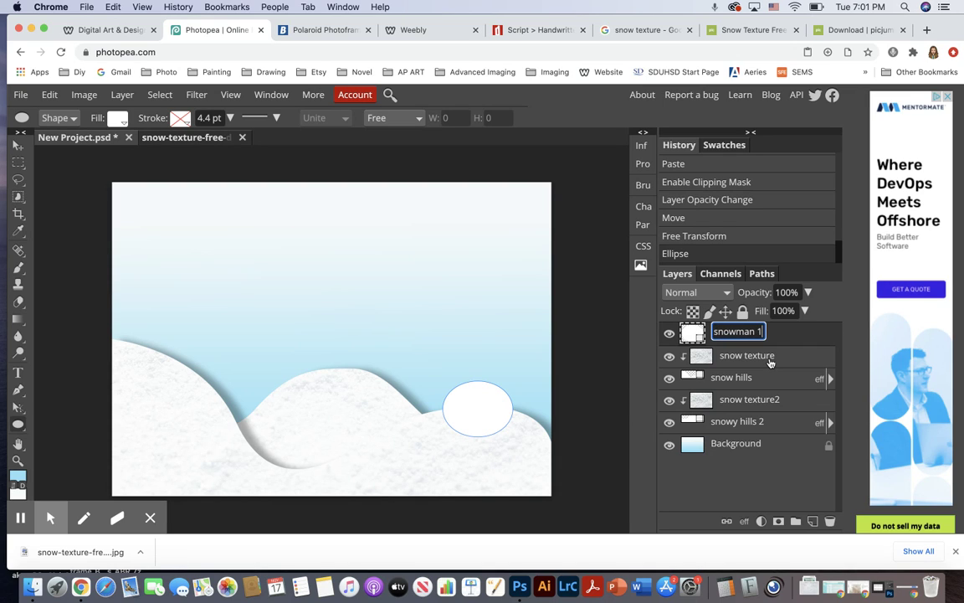
key("Return")
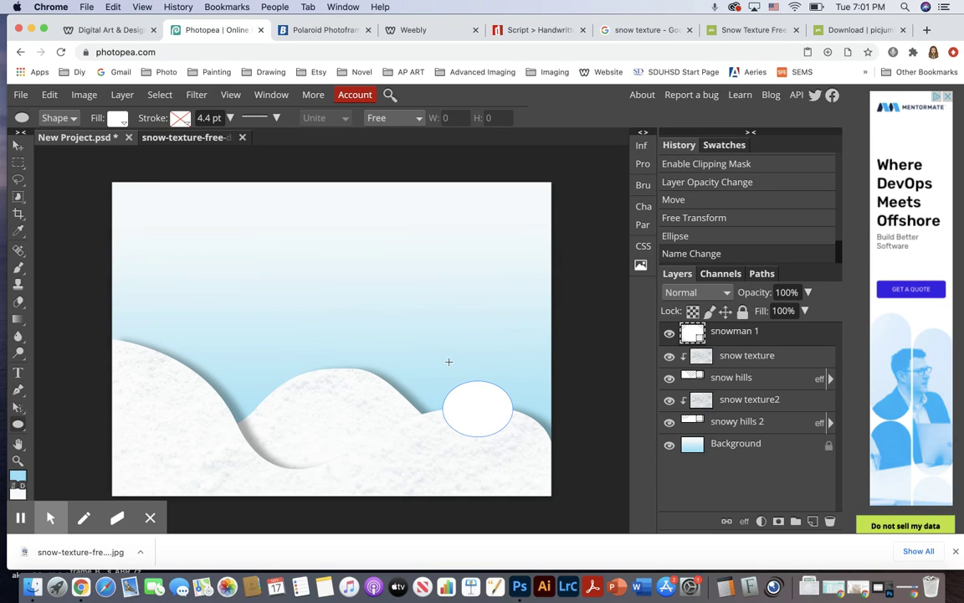
Step: Draw a smaller white ellipse overlapping the top of the snowman's base and name its layer snowman 2
left_click_drag(446, 354, 504, 390)
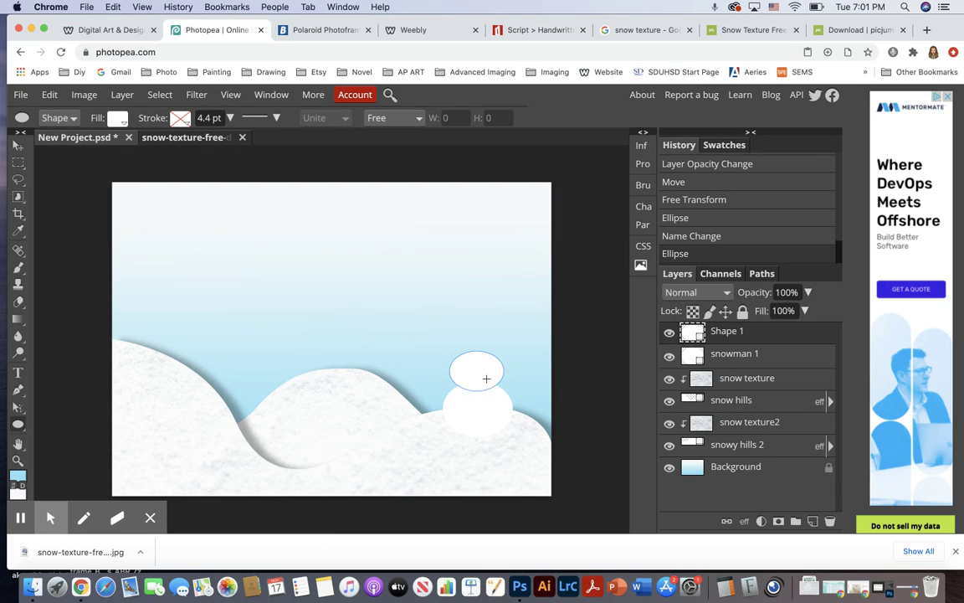
double_click(726, 332)
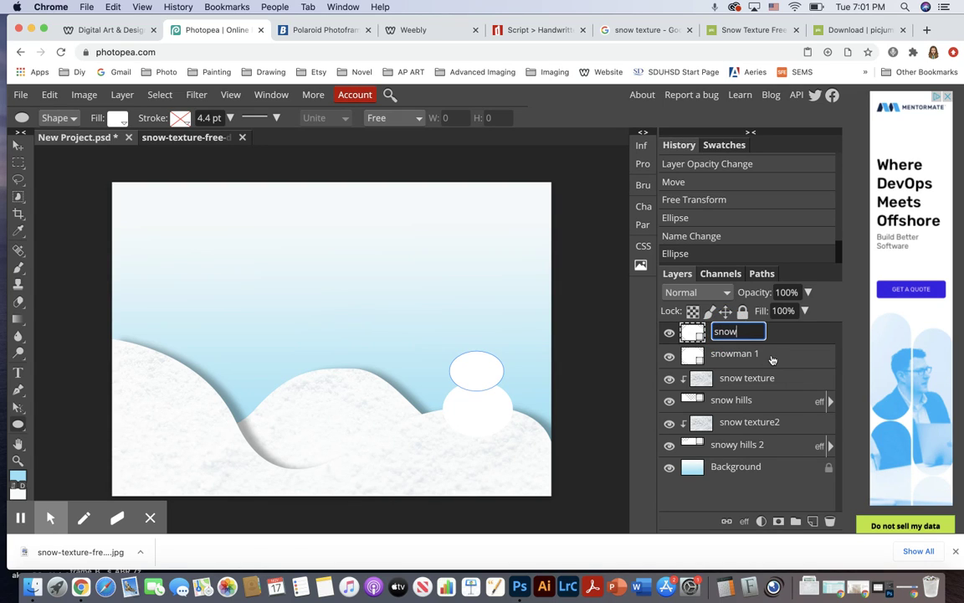
type("an 2")
key("Return")
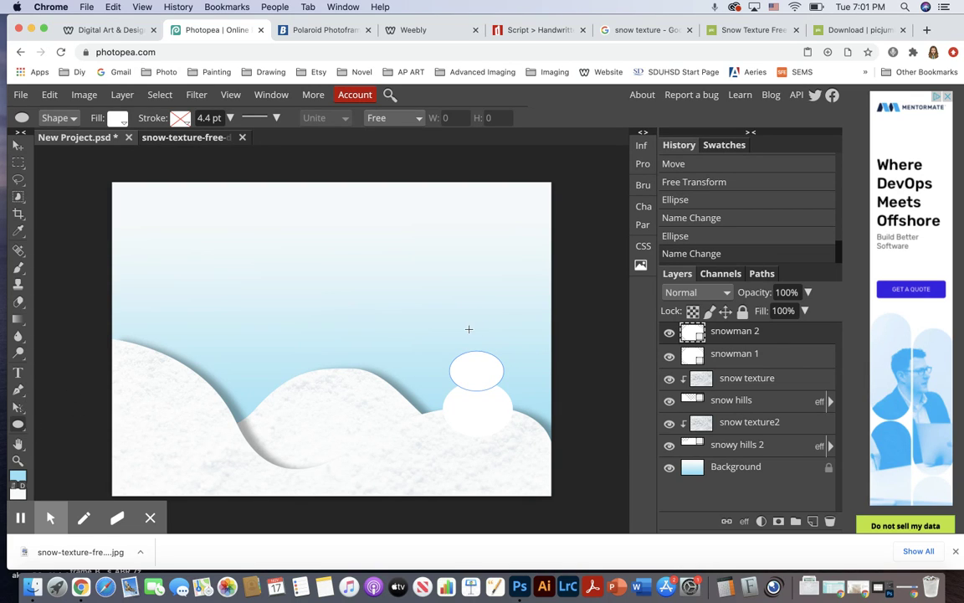
Step: Draw the smallest white ellipse on top as the snowman's head and centre it over the middle ball
left_click_drag(459, 327, 496, 358)
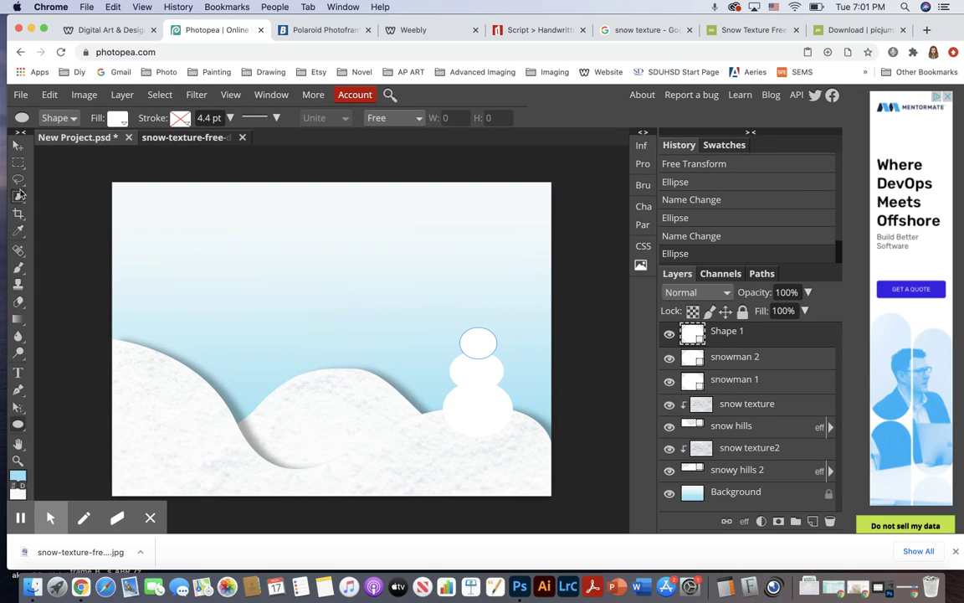
left_click(18, 145)
left_click(481, 347)
mouse_move(482, 347)
left_mouse_down()
mouse_move(459, 337)
mouse_move(498, 336)
mouse_move(446, 325)
mouse_move(424, 334)
mouse_move(496, 273)
mouse_move(516, 280)
mouse_move(476, 345)
left_mouse_up()
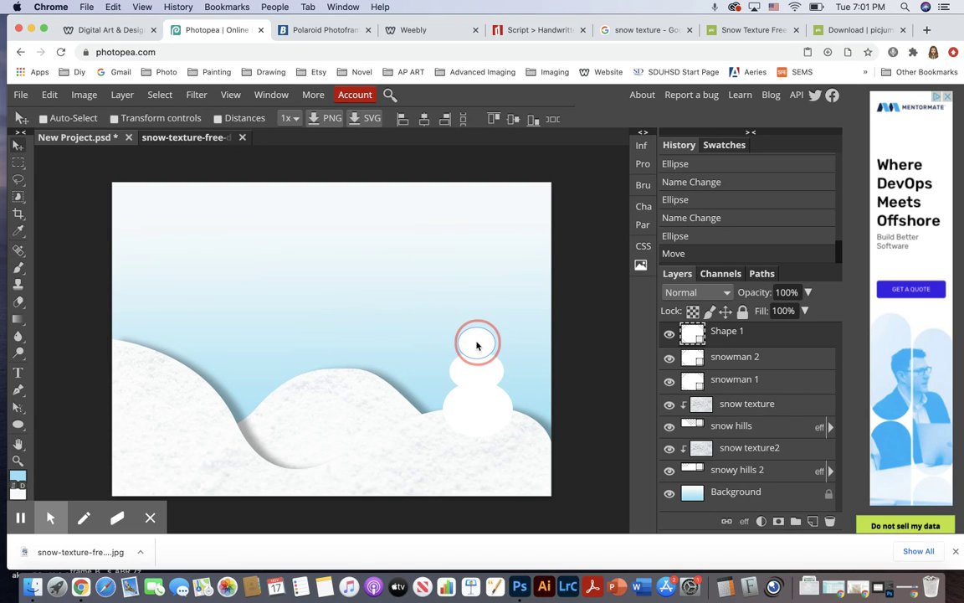
Step: Enlarge the snowman's head ellipse to about 111% width and 116% height with Free Transform
left_click(53, 95)
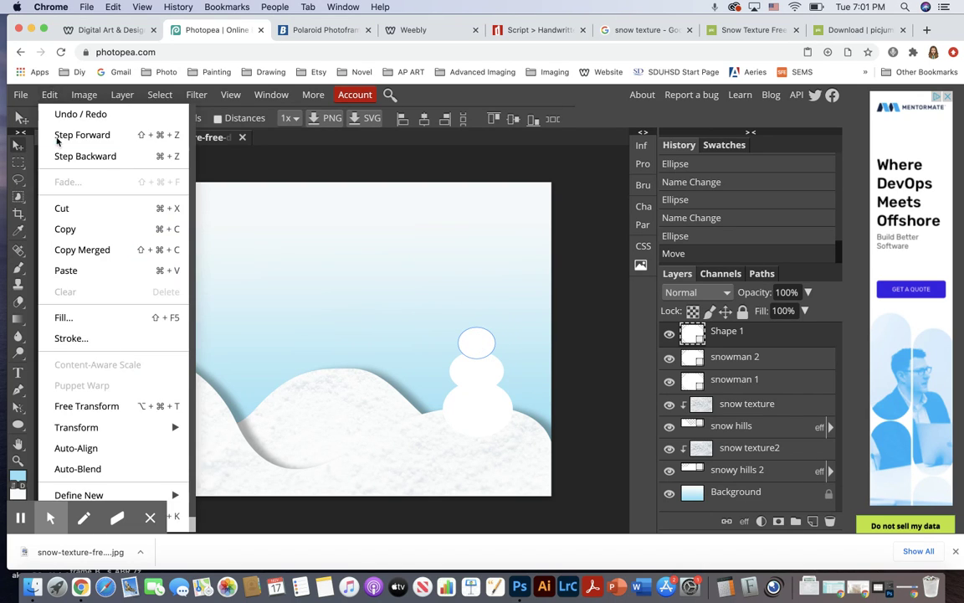
left_click(113, 405)
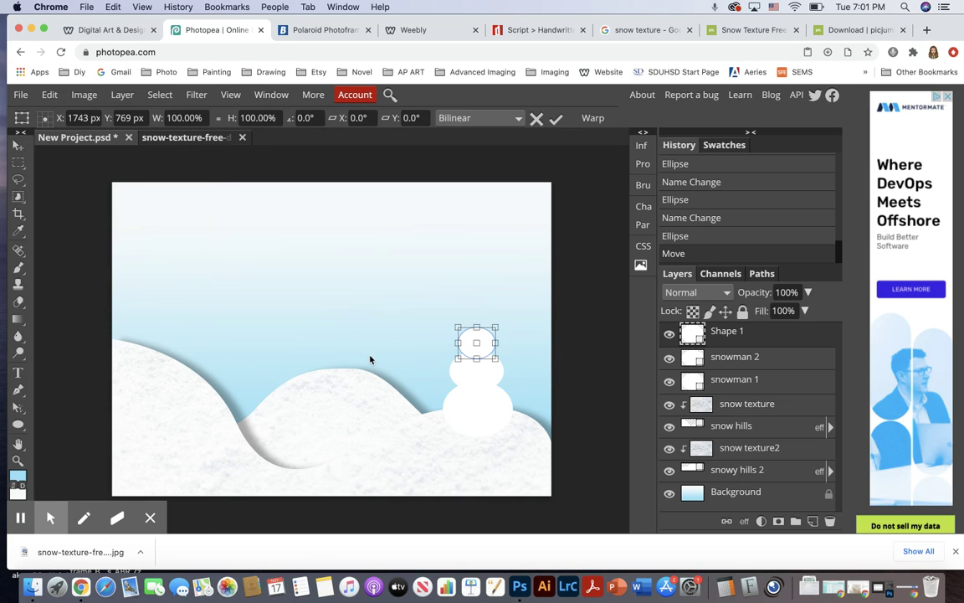
left_click_drag(497, 328, 500, 317)
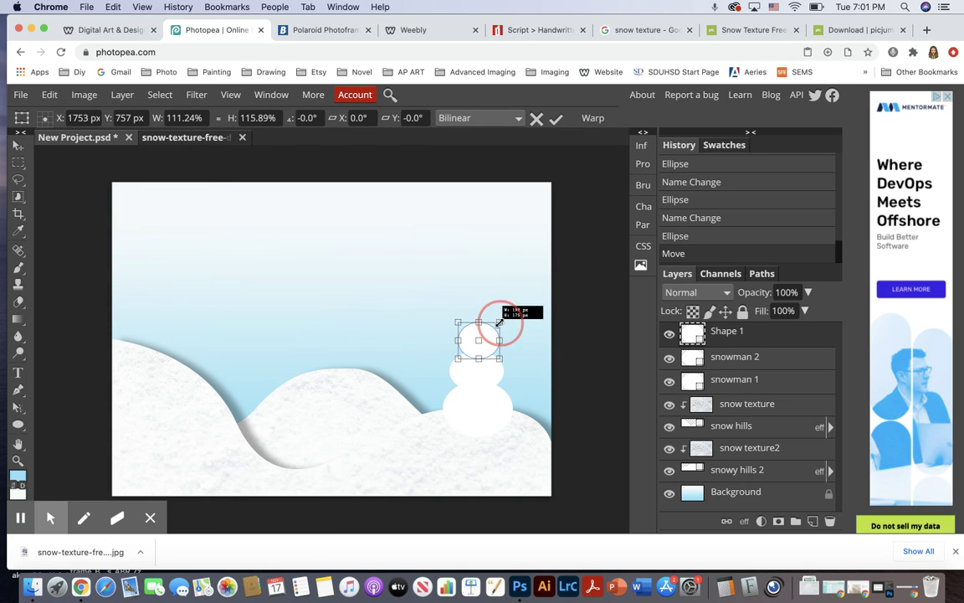
key("Return")
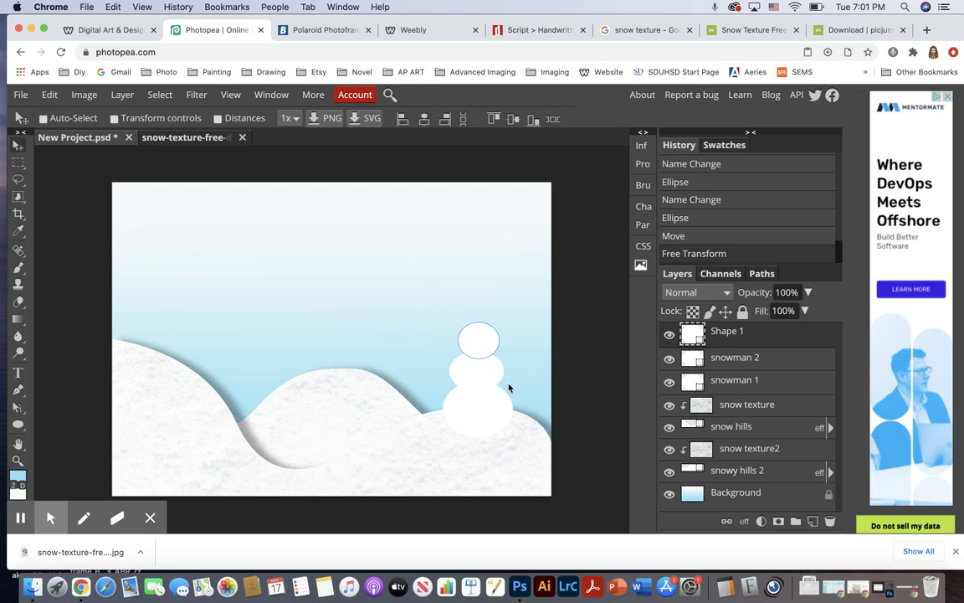
Step: Reshape the snowman 2 ellipse to about 99% width and 108% height with Free Transform, centring it beneath the head
left_click(737, 357)
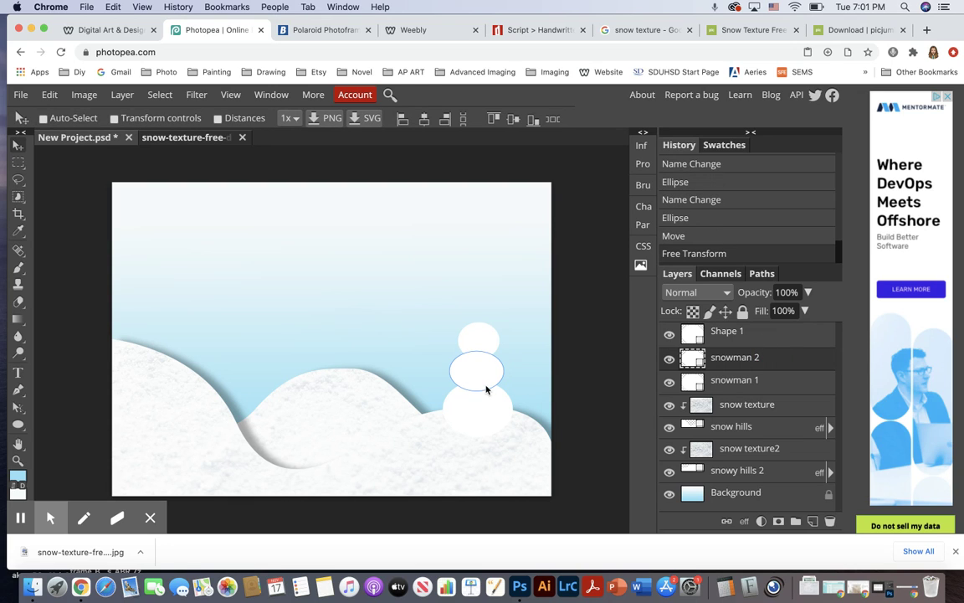
left_click(49, 94)
left_click(103, 405)
left_click_drag(505, 391, 491, 383)
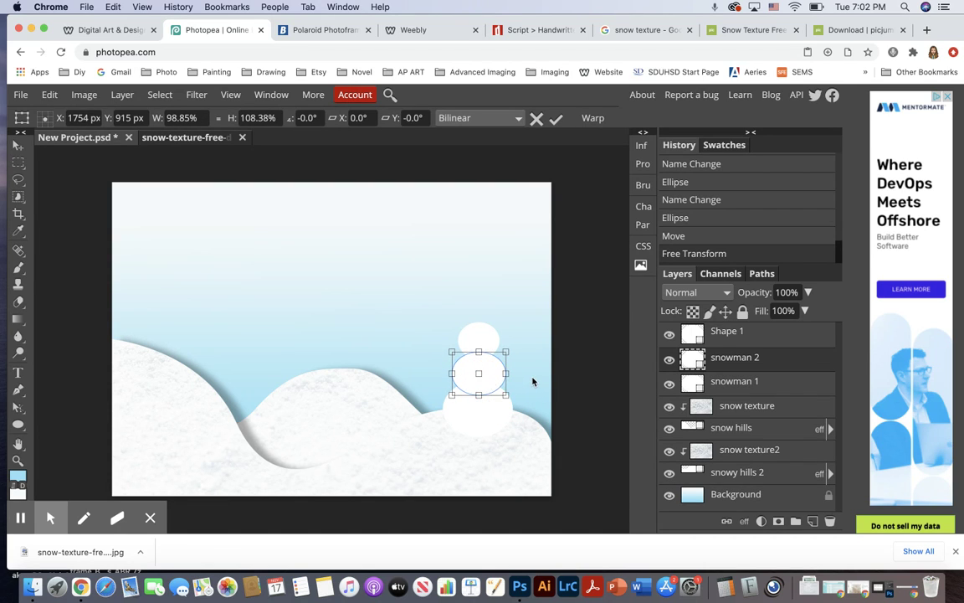
key("Return")
Step: Select the Shape 1 layer containing the snowman's head
left_click(487, 334)
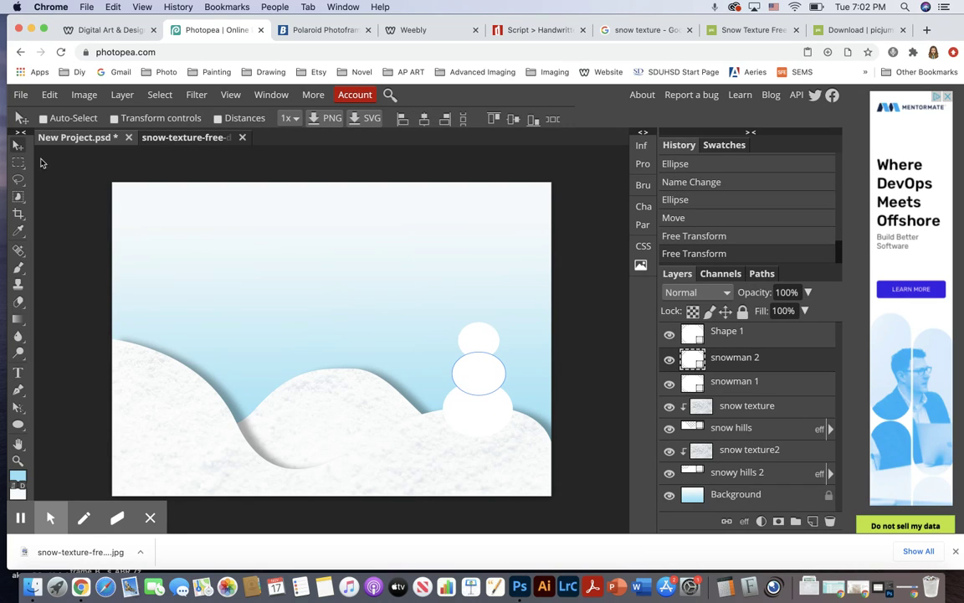
left_click(780, 336)
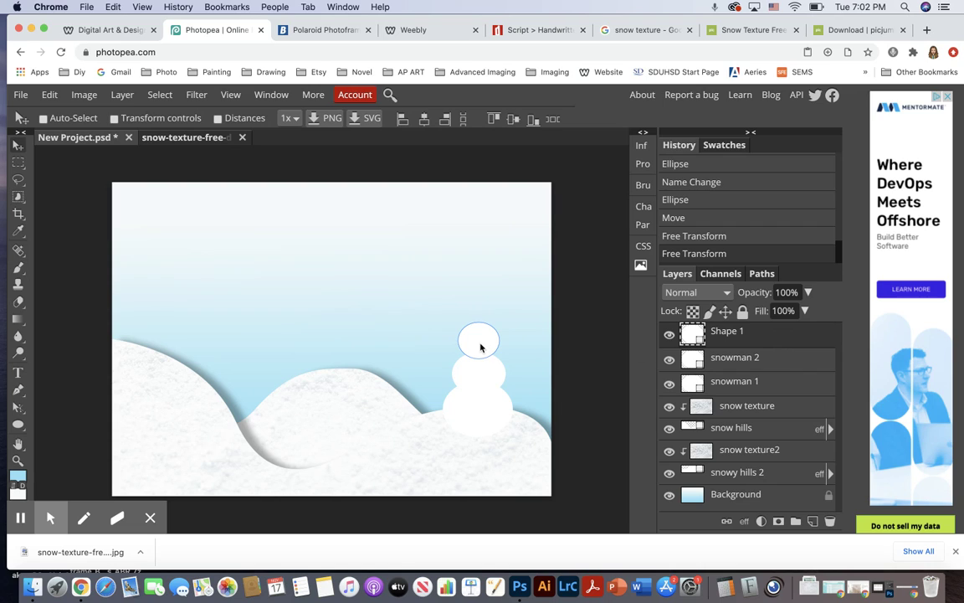